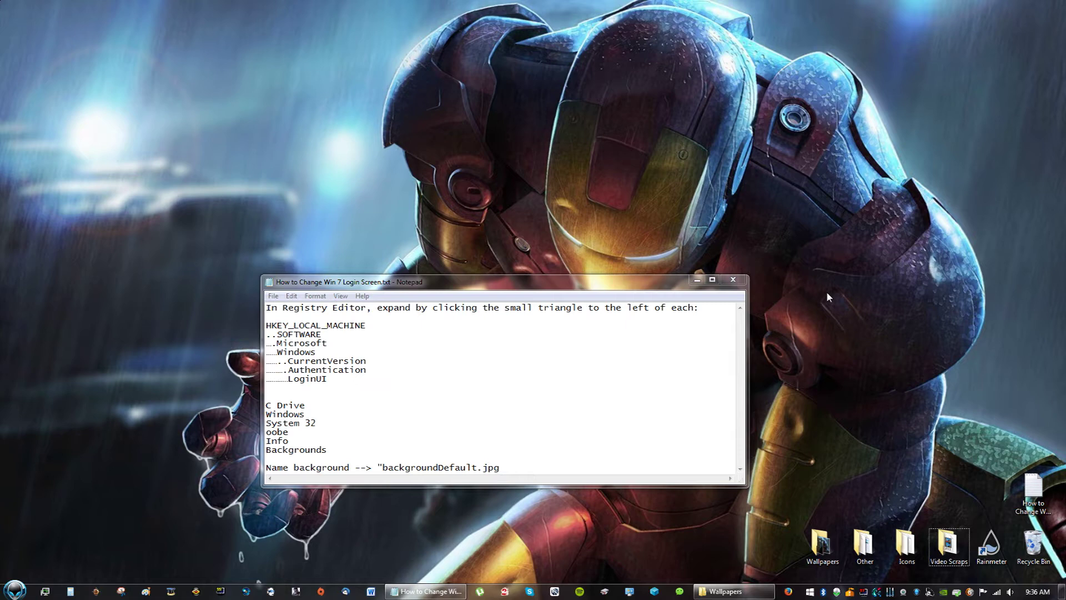
Check the second wallpaper's size in the Wallpapers folder, then close the folder
double_click(823, 543)
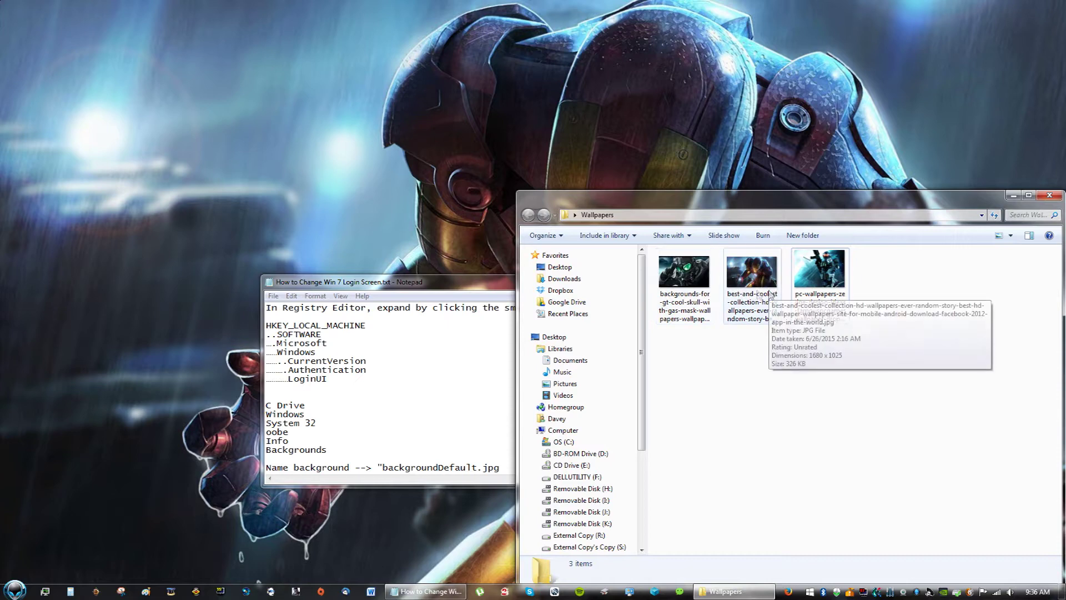
left_click(753, 297)
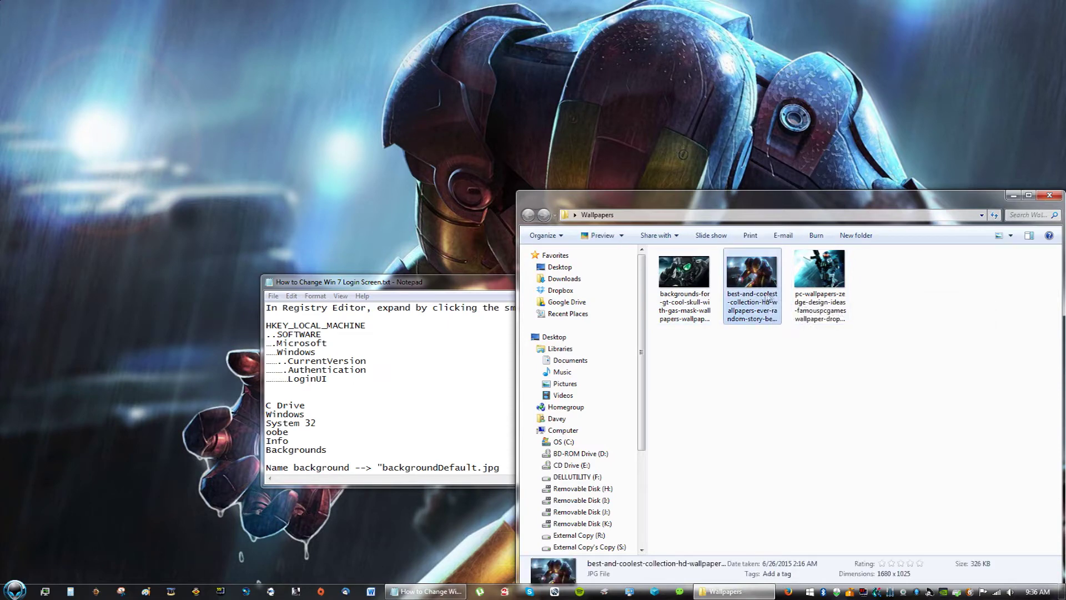
left_click(1049, 195)
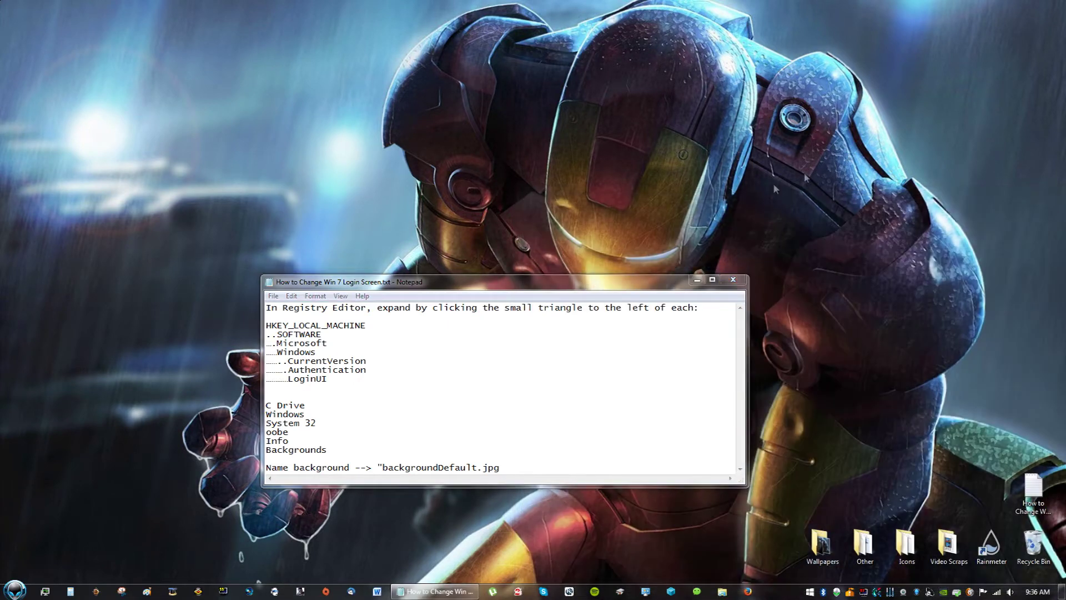
Run regedit as administrator and place it to the right of the Notepad notes
left_click(6, 593)
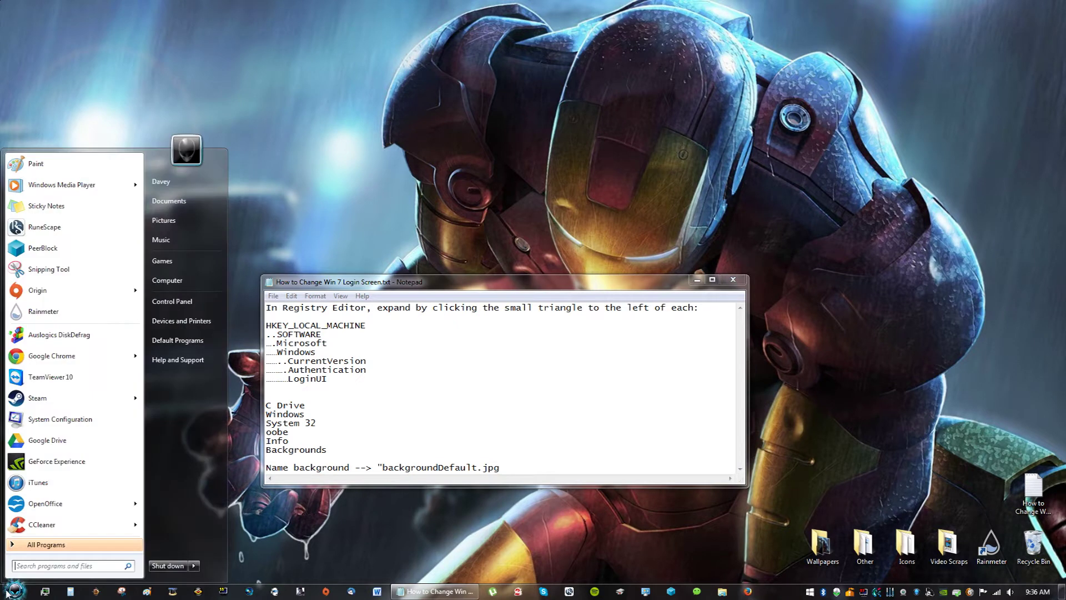
type("regedit")
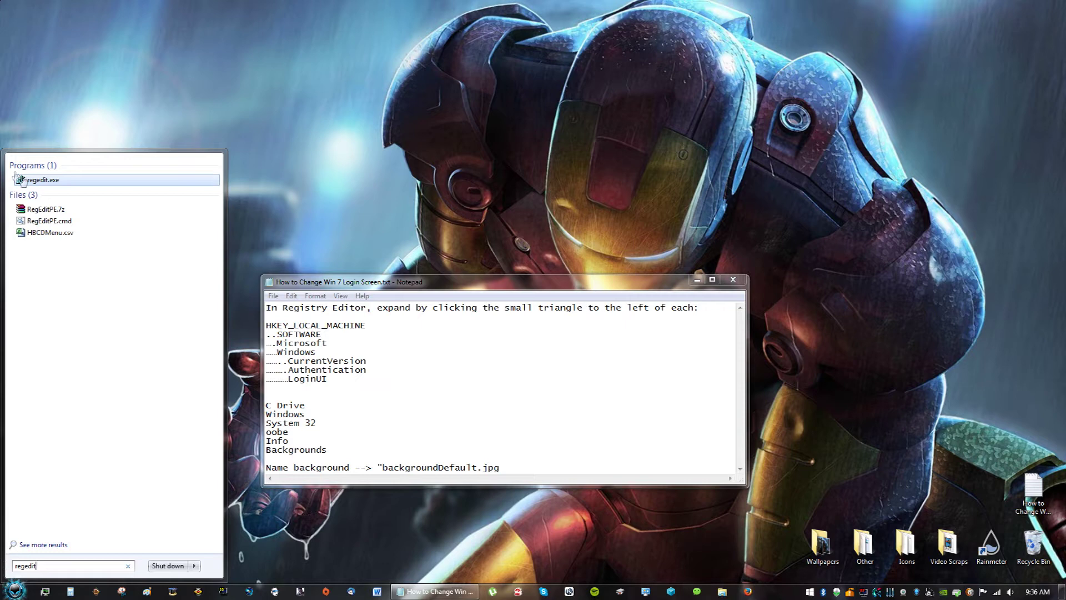
right_click(43, 181)
left_click(68, 200)
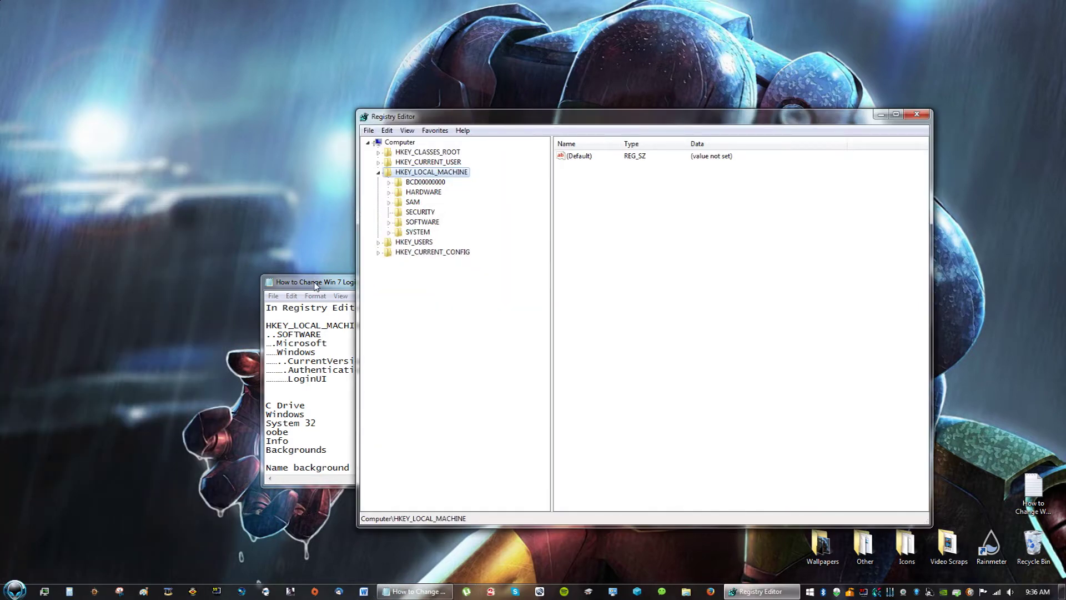
left_click_drag(315, 285, 178, 264)
left_click_drag(461, 117, 577, 117)
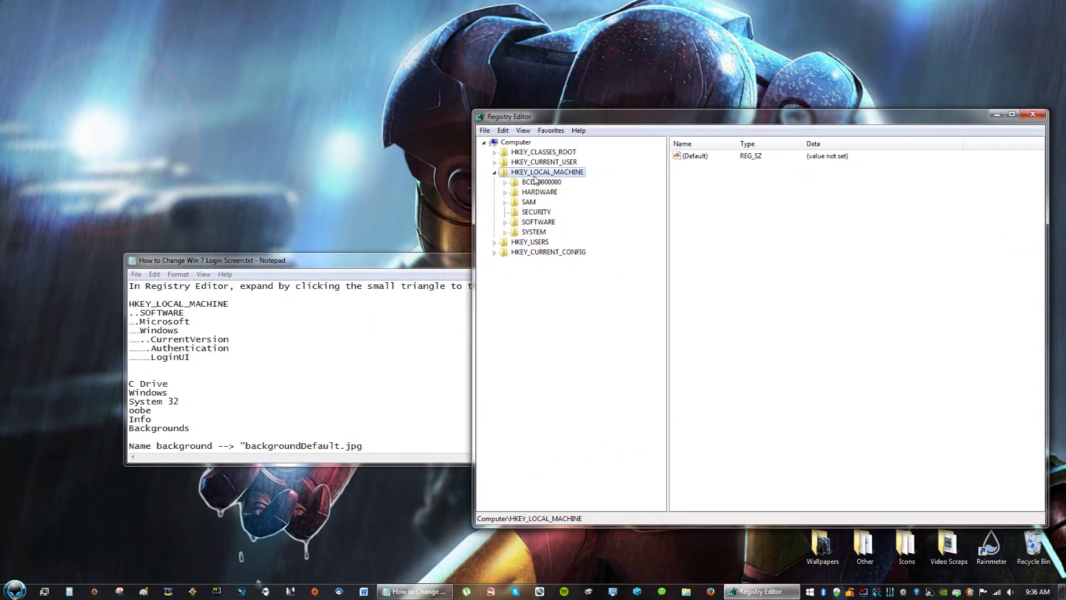
Expand HKEY_LOCAL_MACHINE > SOFTWARE > Microsoft > Windows in the registry tree
left_click(506, 222)
scroll(616, 393, "down", 4)
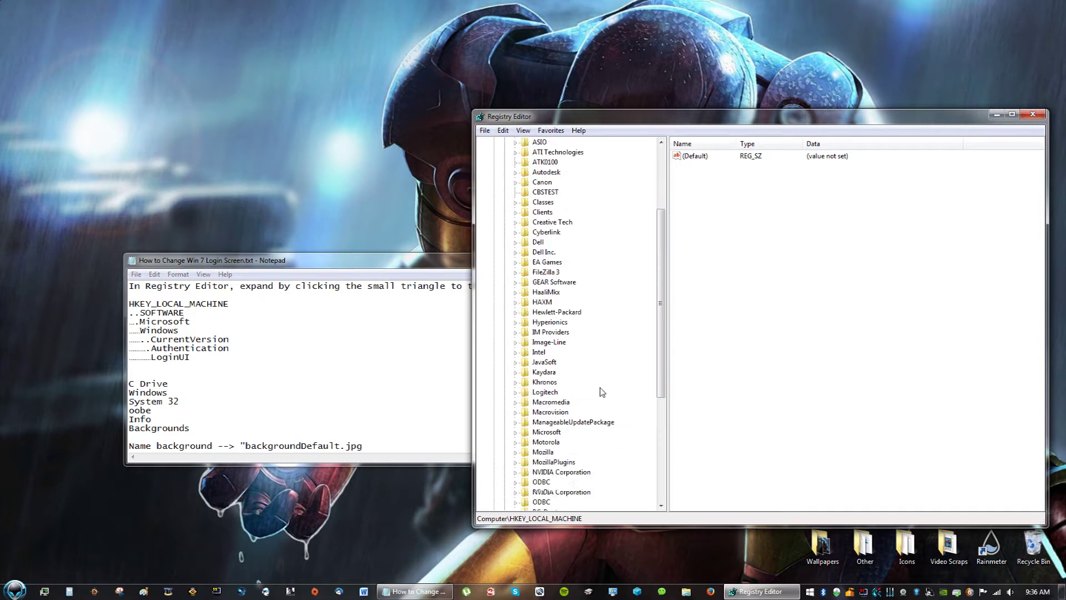
scroll(586, 389, "down", 3)
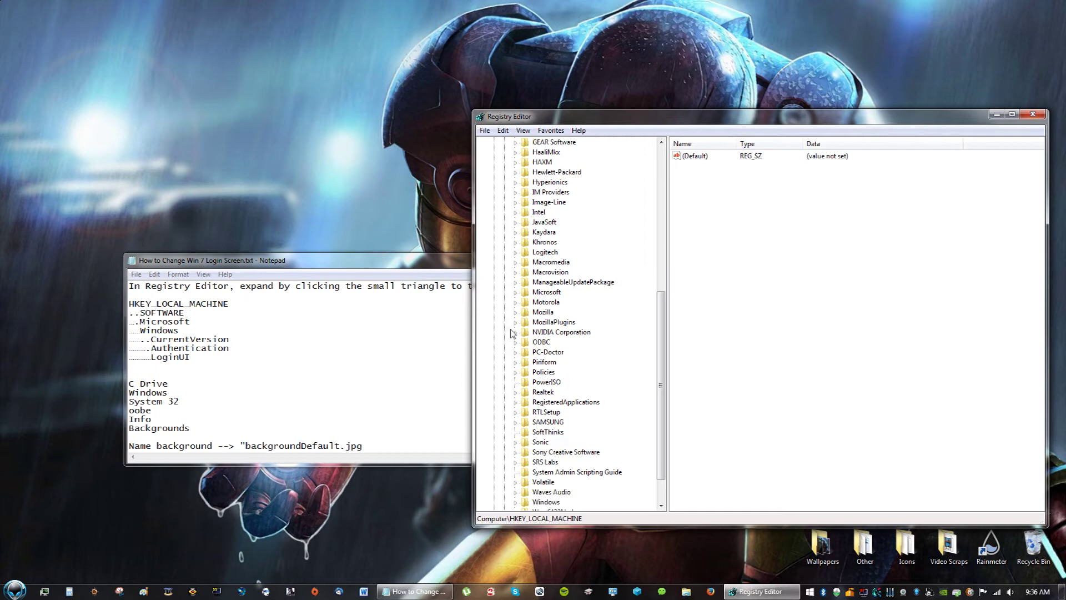
left_click(515, 293)
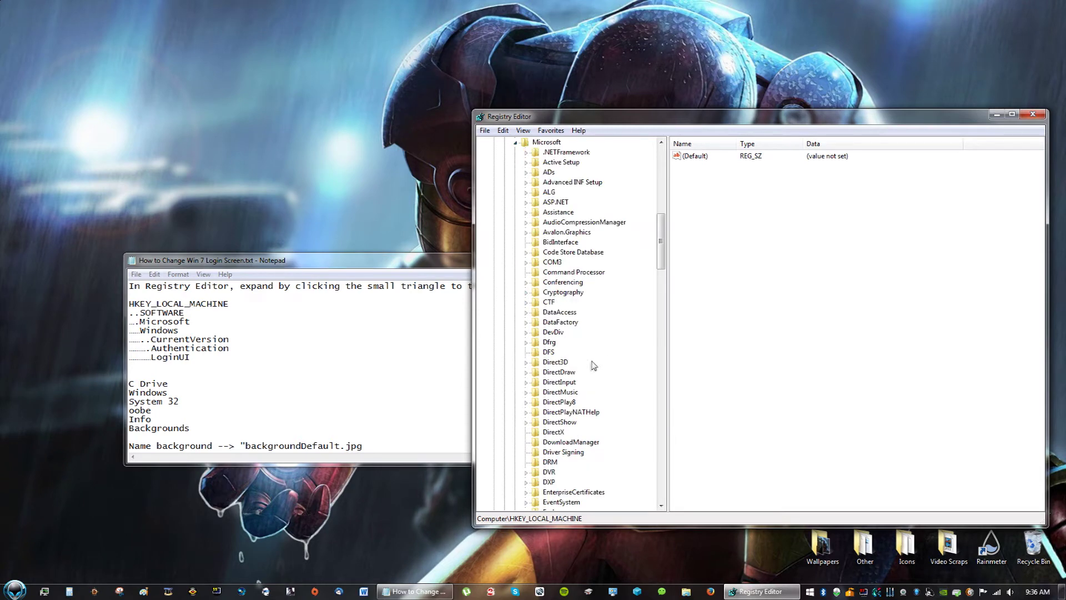
scroll(590, 371, "down", 3)
scroll(591, 374, "down", 20)
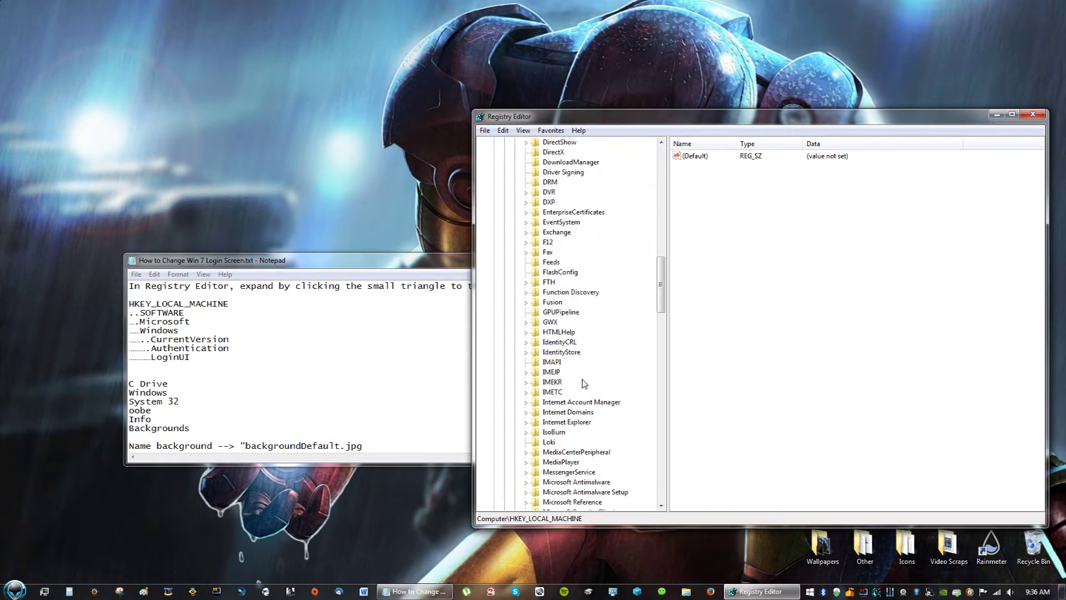
scroll(584, 382, "down", 13)
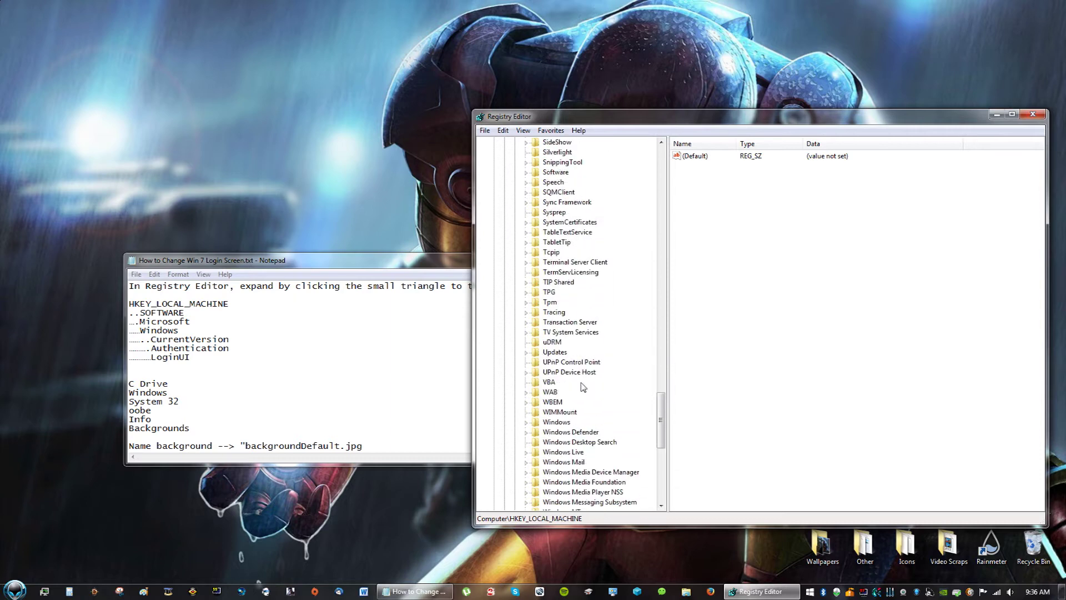
left_click(528, 323)
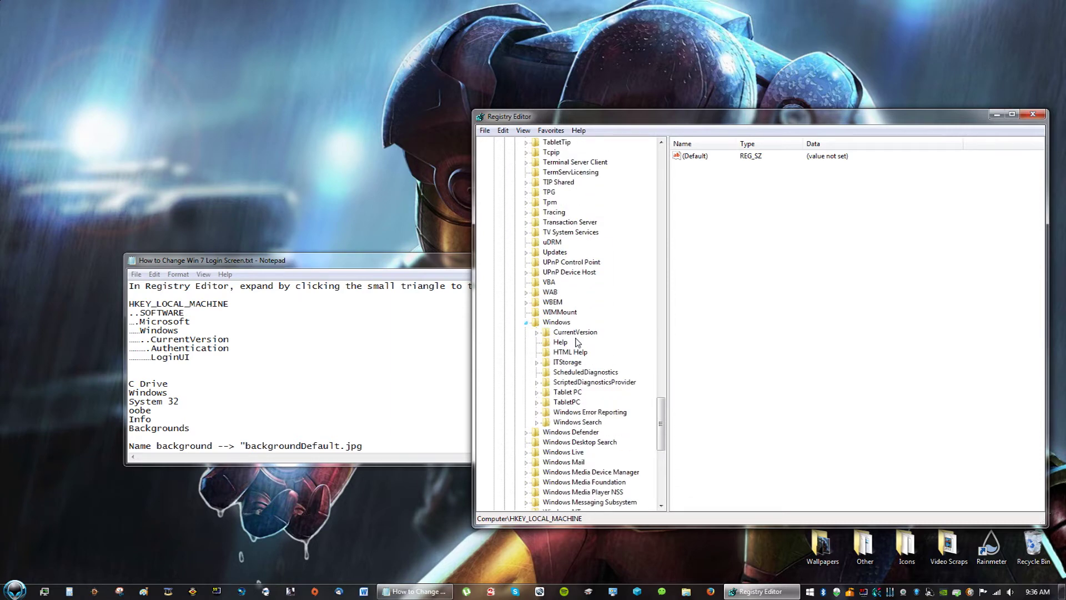
Drill into CurrentVersion > Authentication > LogonUI > Background and open the OEMBackground value
left_click(537, 332)
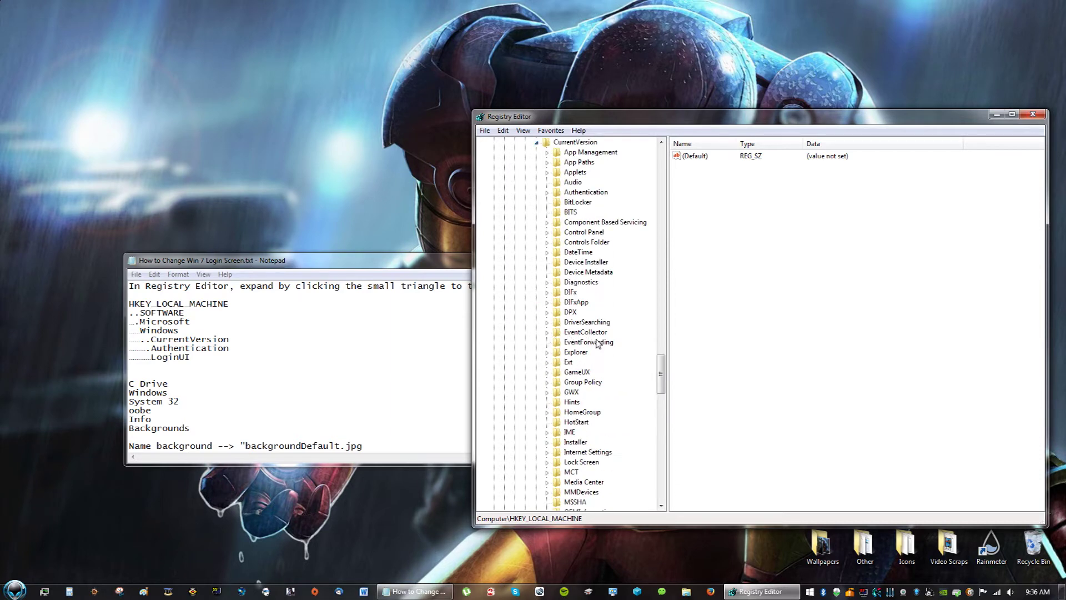
left_click(547, 192)
left_click(558, 223)
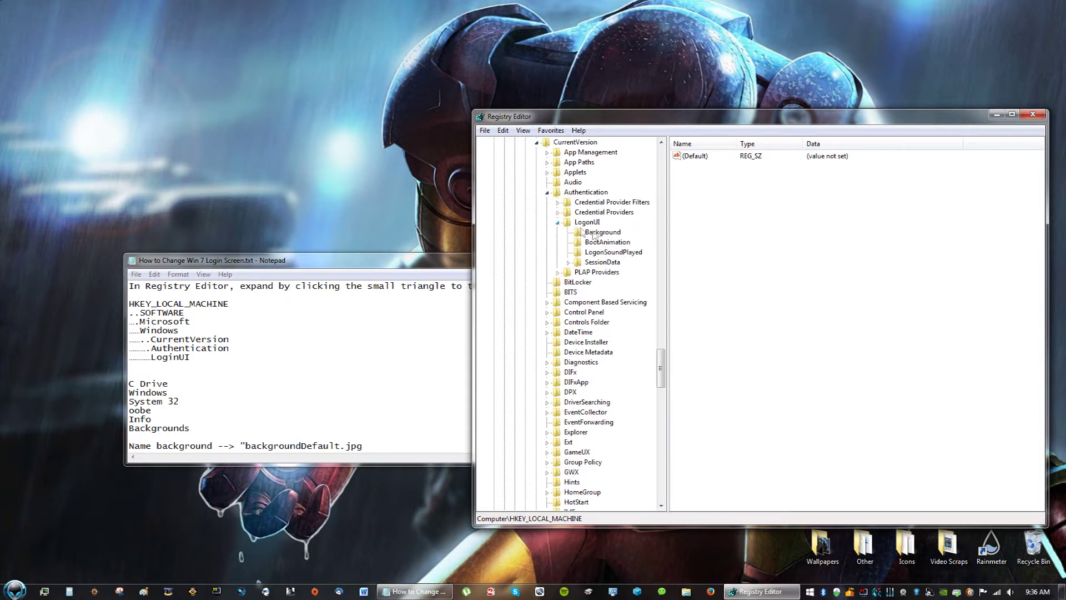
left_click(604, 233)
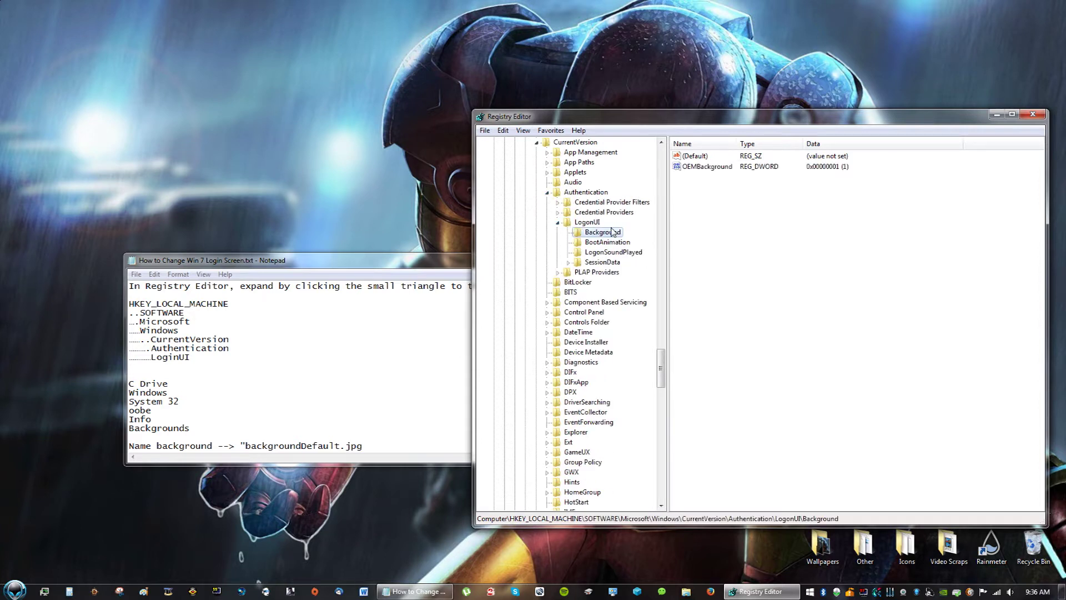
double_click(708, 168)
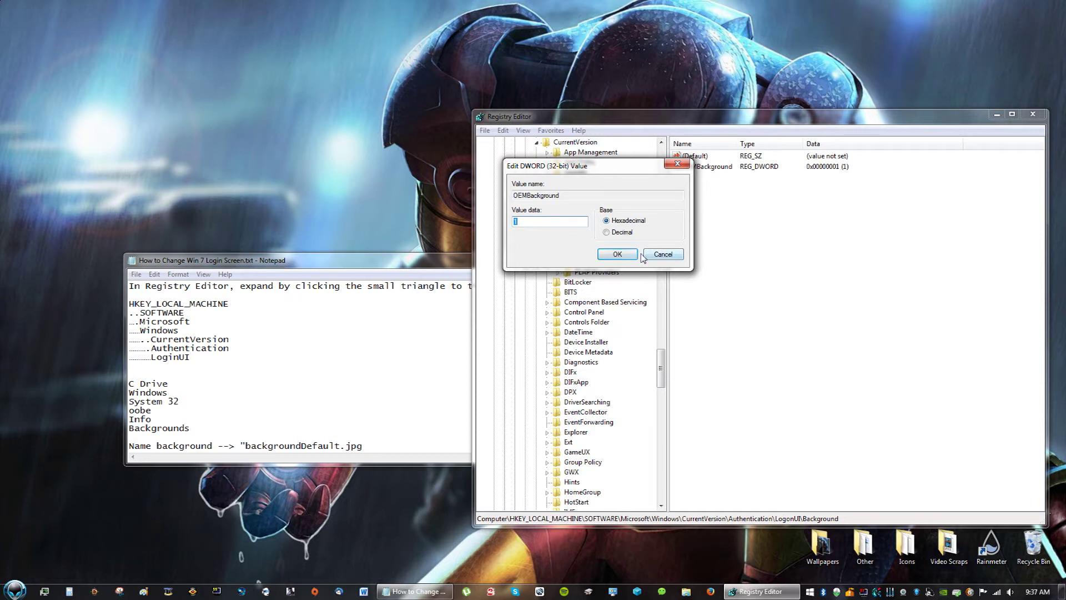
Cancel the OEMBackground edit leaving it at 1, close Registry Editor, and reposition the notes
left_click(663, 254)
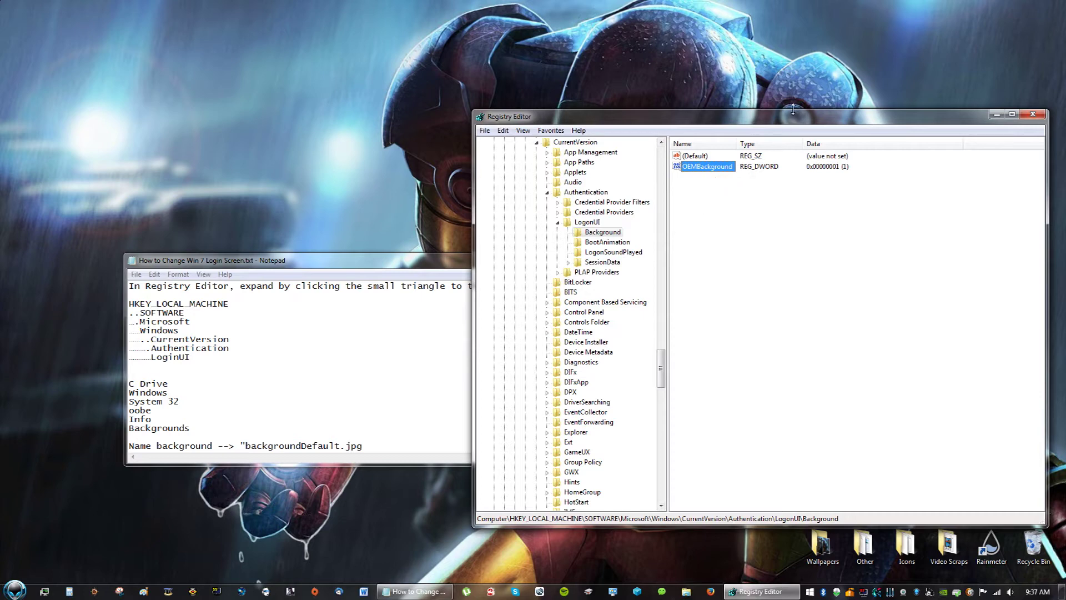
left_click_drag(776, 124, 682, 109)
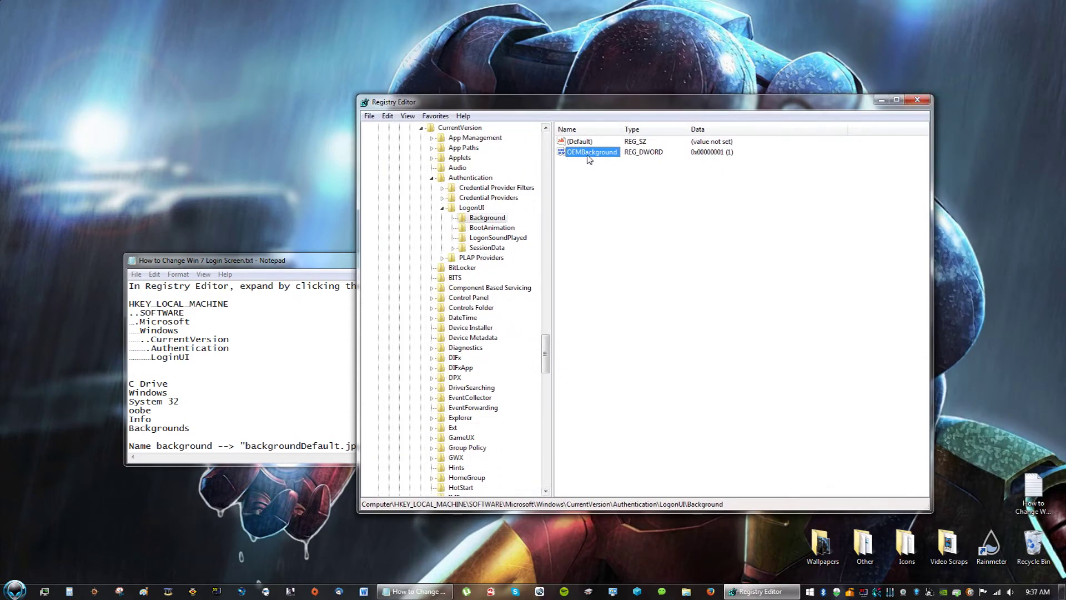
left_click(915, 100)
left_click_drag(380, 262, 543, 225)
Open the OS (C:) drive and its WINDOWS folder in Explorer
left_click(14, 589)
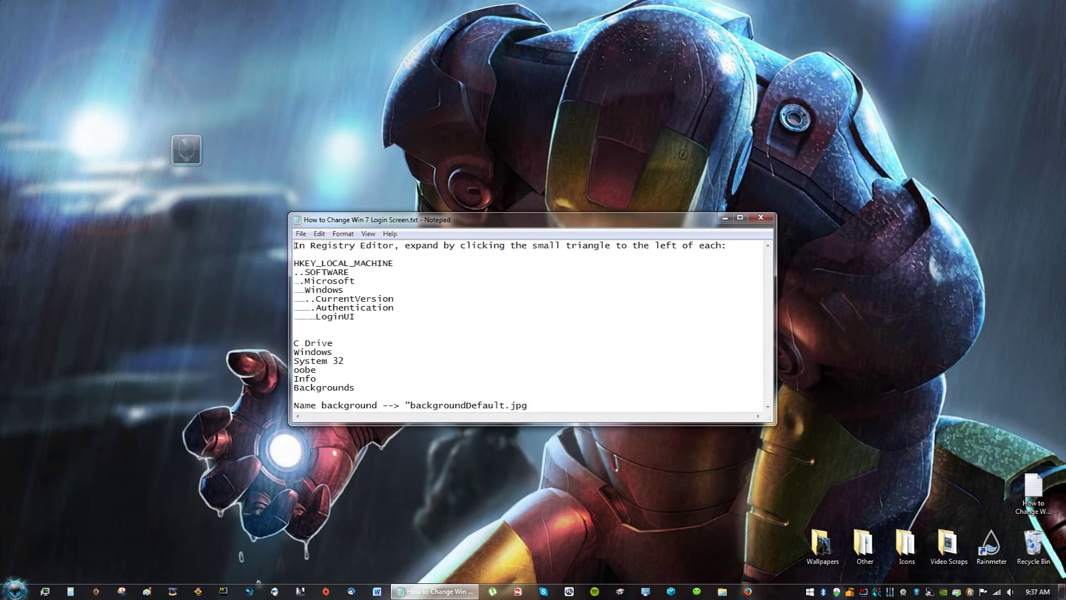
left_click(190, 280)
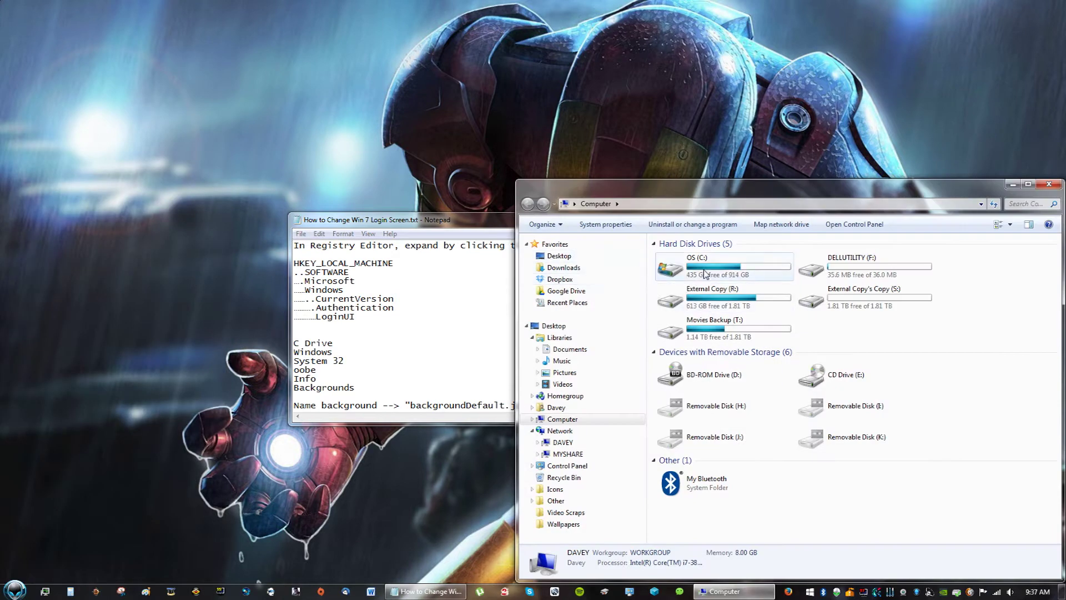
double_click(705, 272)
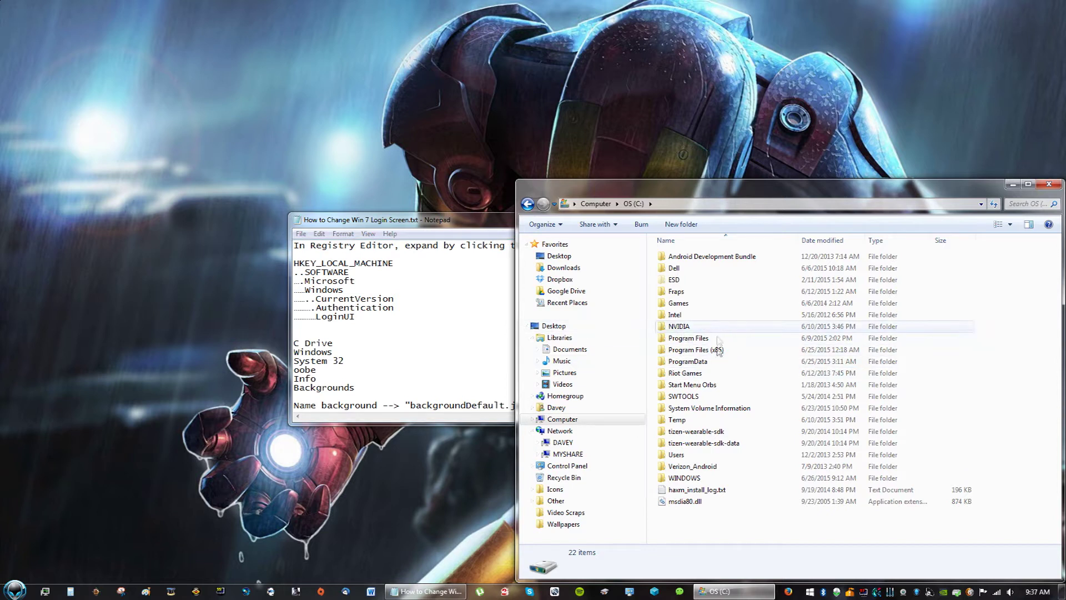
double_click(716, 478)
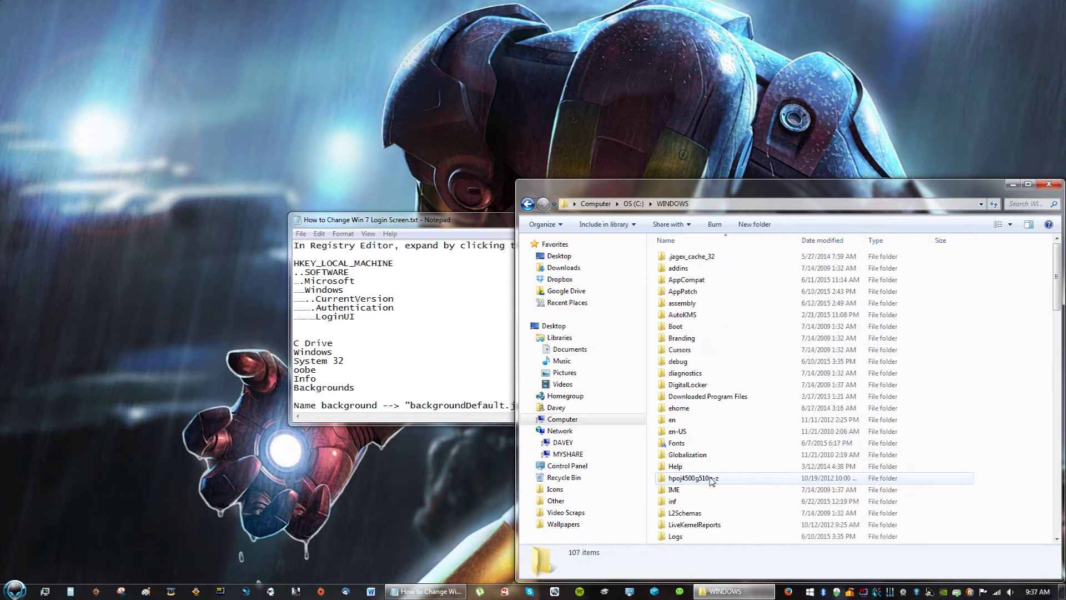
Navigate into System32 > oobe > info > backgrounds
scroll(720, 461, "down", 10)
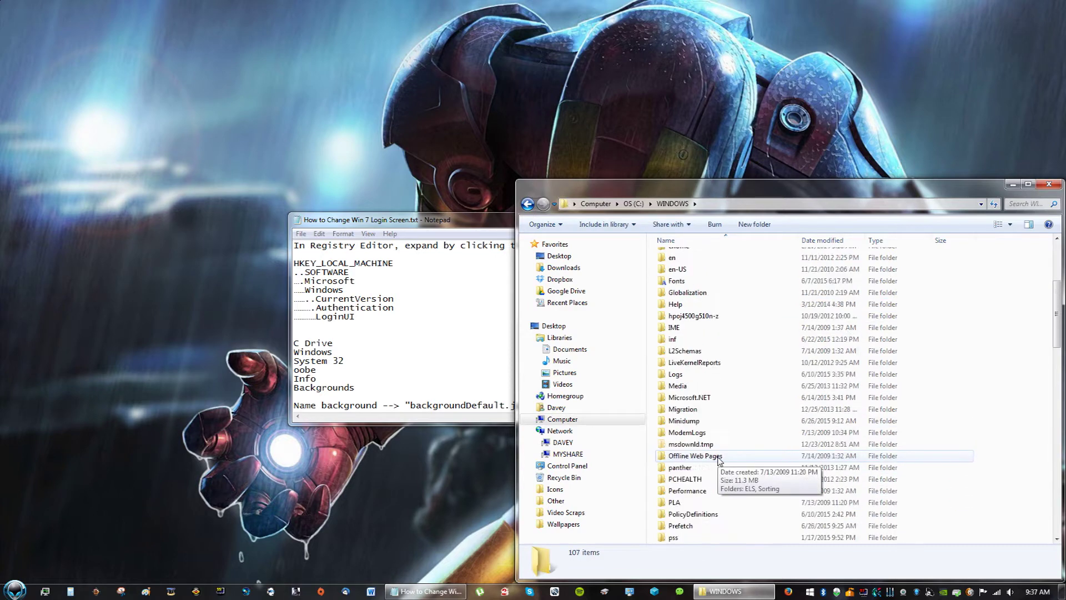
scroll(708, 471, "down", 2)
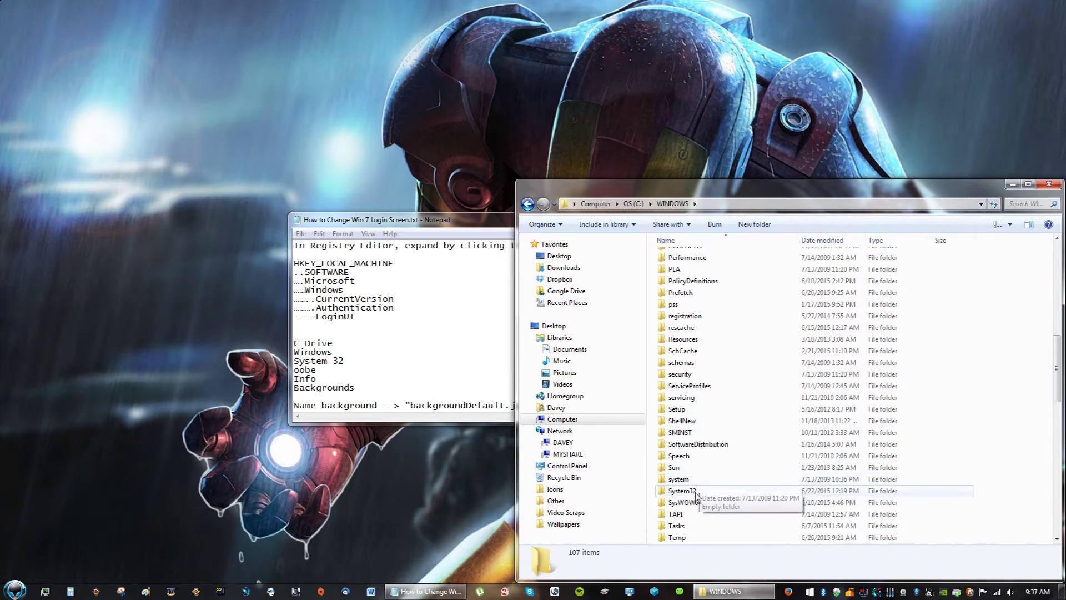
double_click(696, 487)
scroll(696, 472, "down", 15)
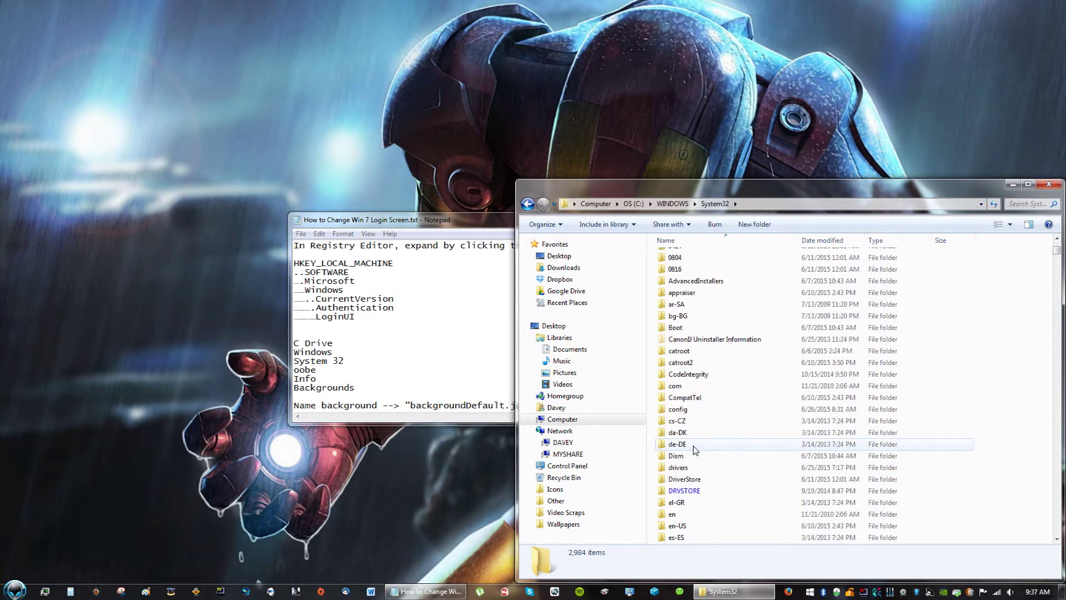
scroll(696, 450, "down", 11)
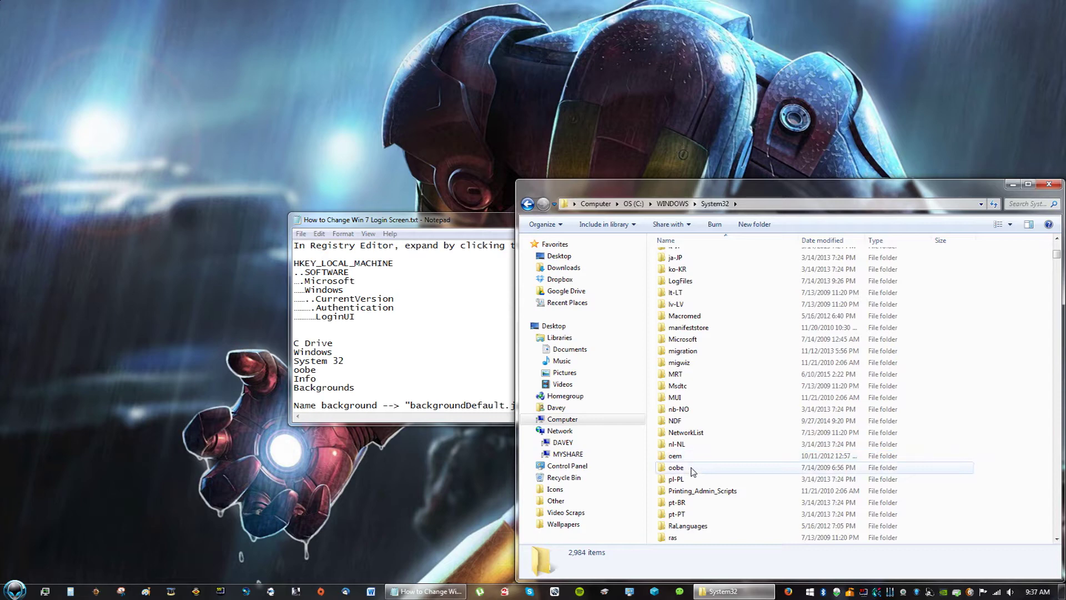
double_click(693, 468)
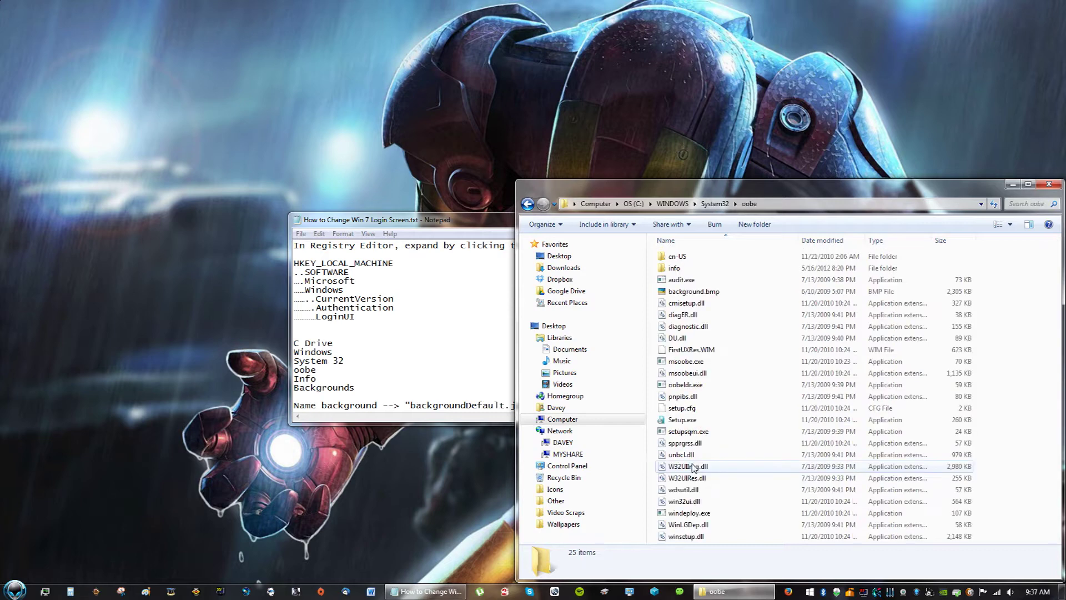
double_click(685, 268)
double_click(691, 260)
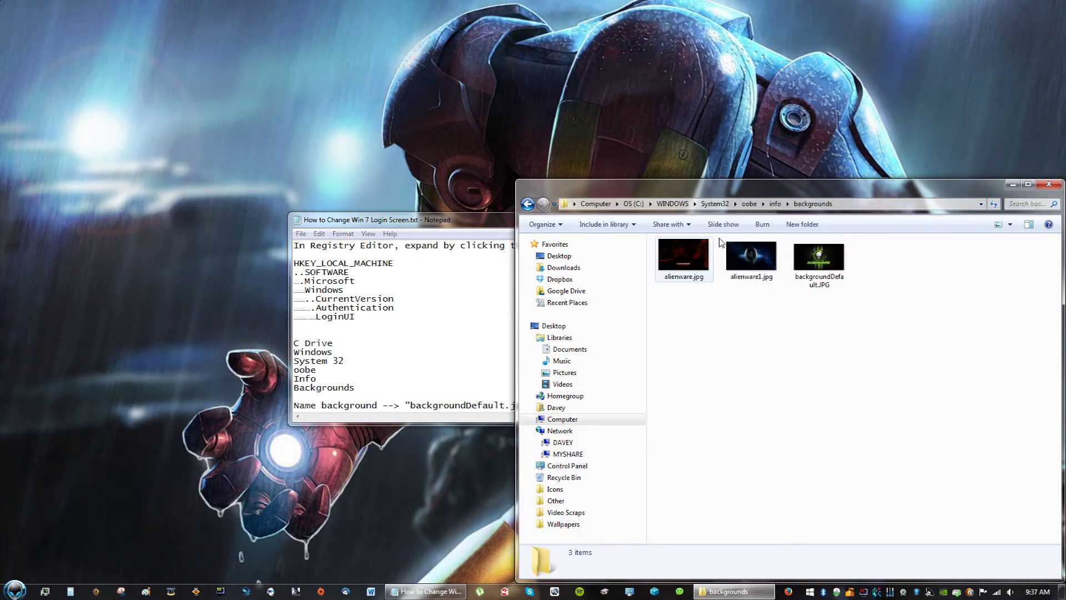
Open the Wallpapers folder and arrange it beside the backgrounds window
left_click_drag(758, 185, 436, 131)
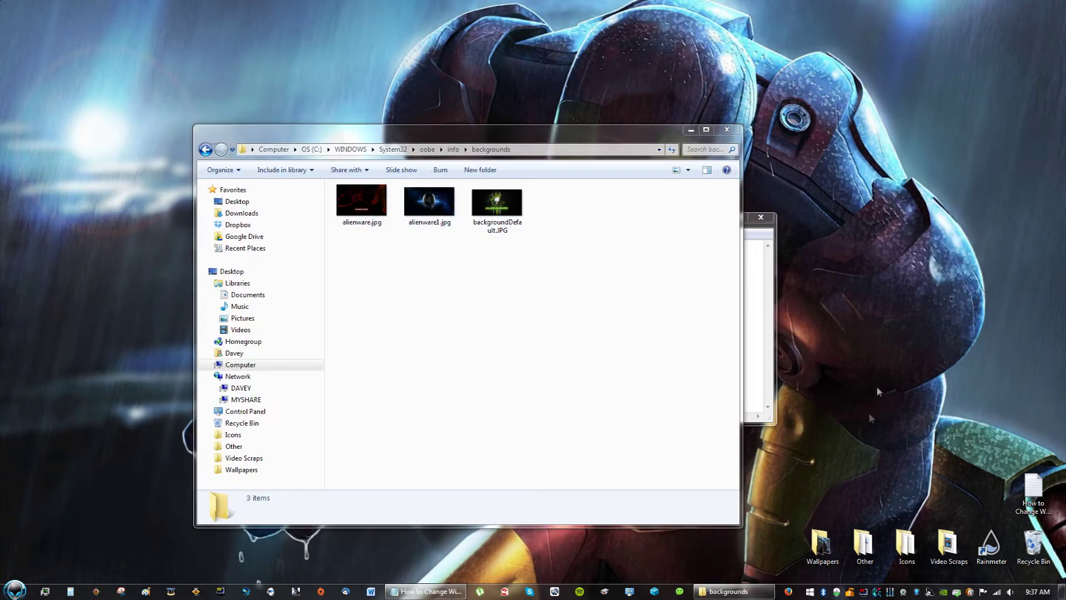
double_click(832, 536)
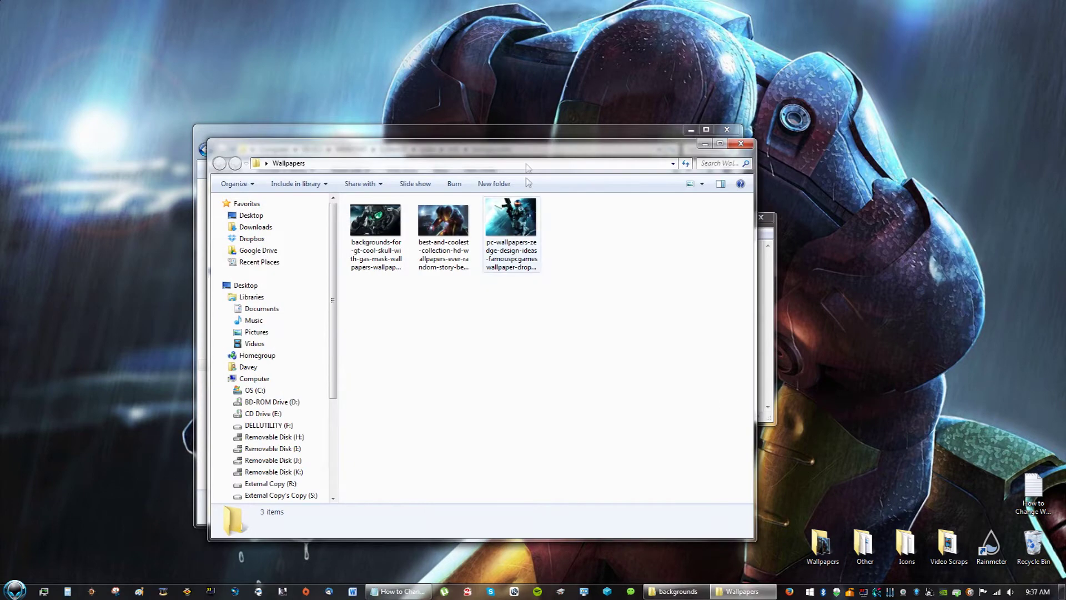
left_click_drag(559, 145, 725, 177)
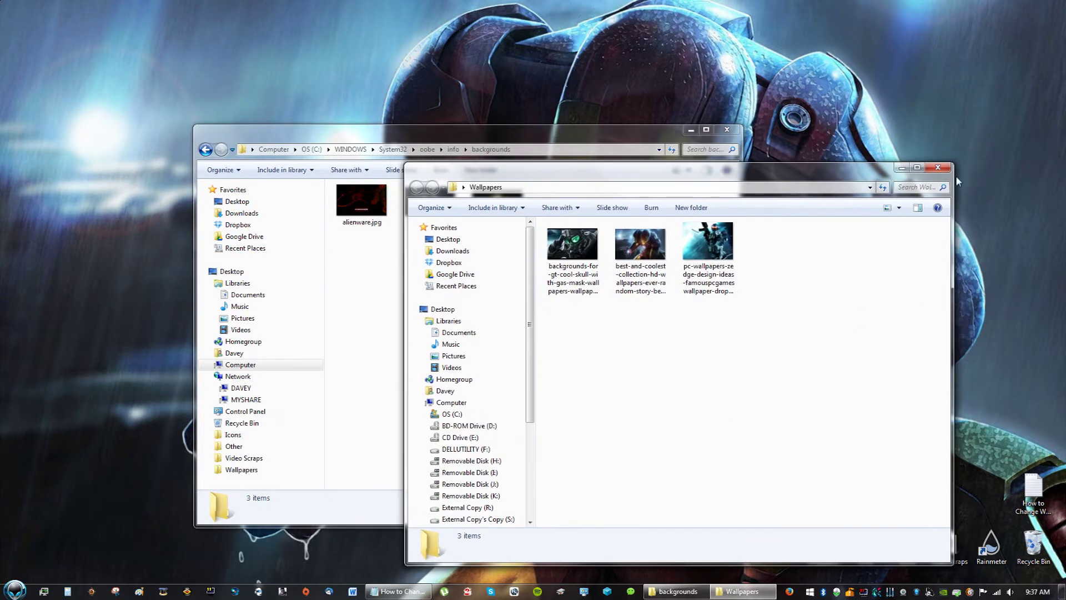
left_click_drag(952, 163, 949, 273)
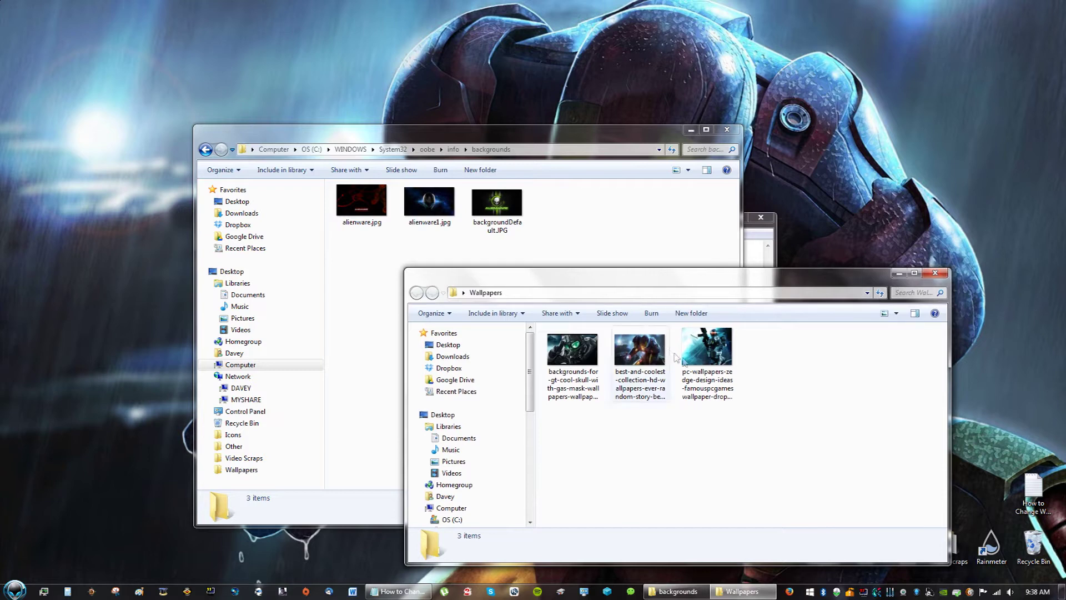
Confirm the Iron Man wallpaper is 326 KB, then search Start for 'snipp'
right_click(646, 369)
left_click(674, 435)
right_click(633, 402)
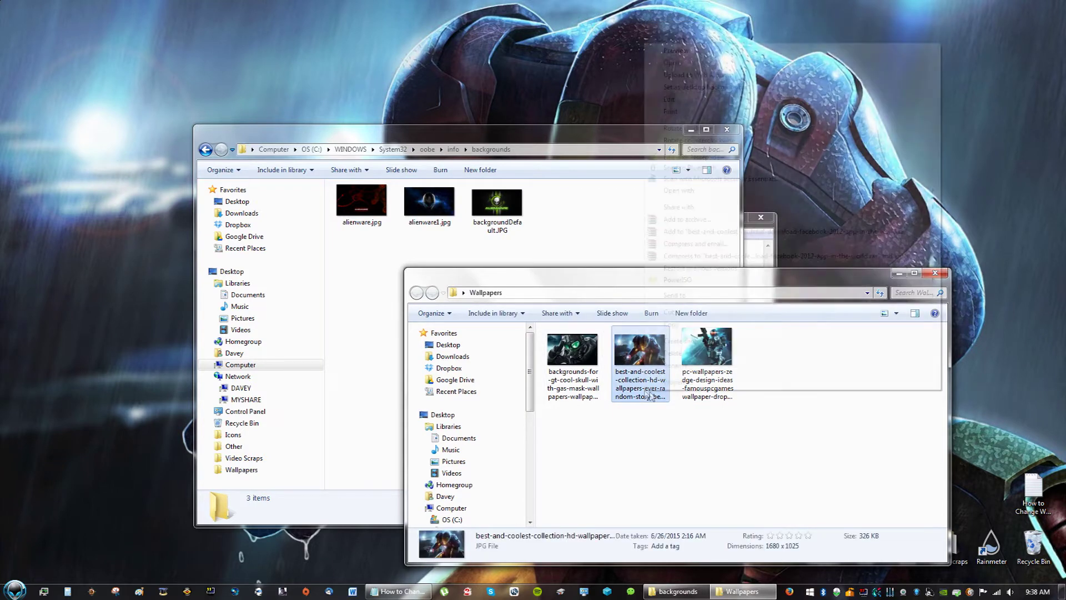
left_click(678, 395)
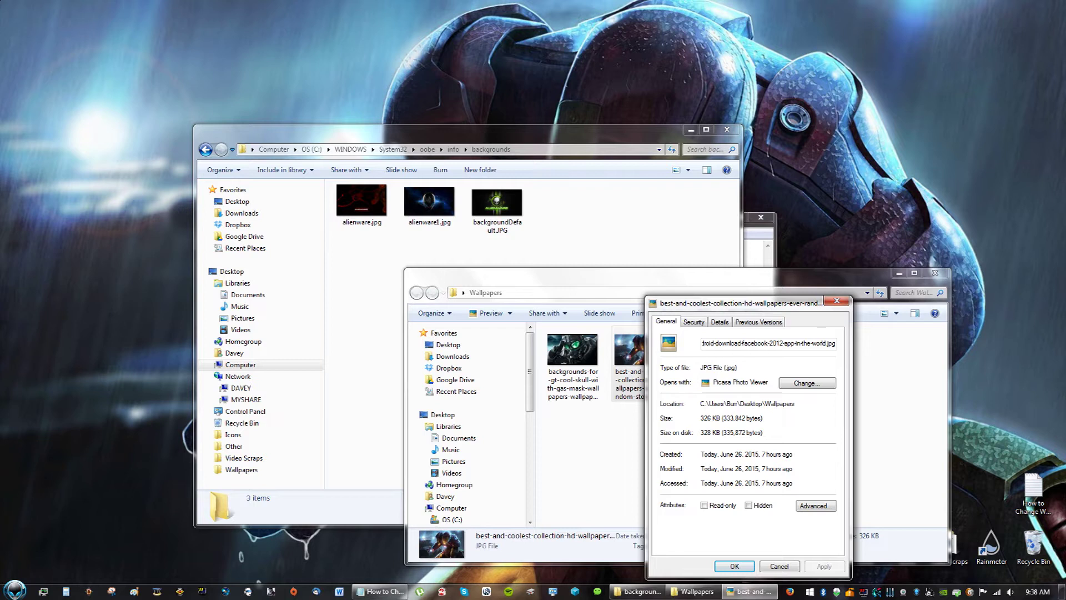
left_click(778, 566)
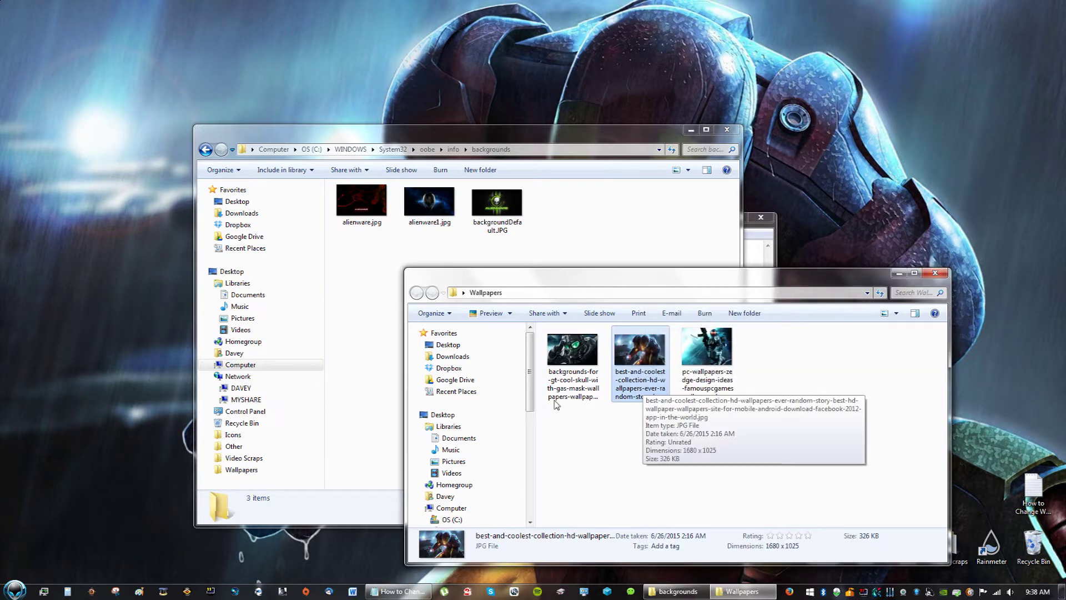
left_click(15, 590)
type("snipp")
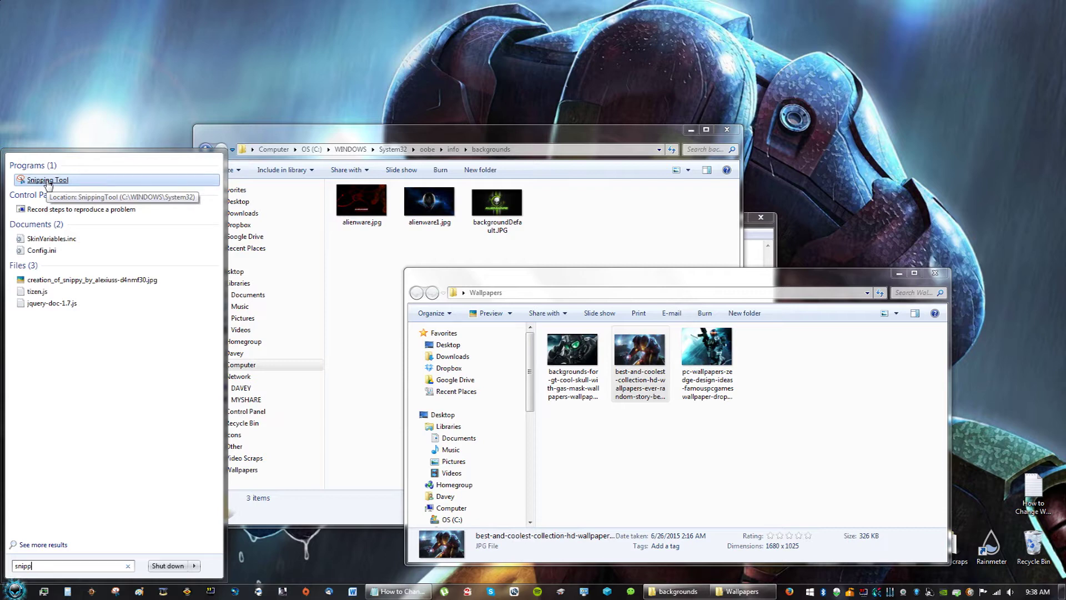
Launch Snipping Tool and open the Iron Man wallpaper full-size
left_click(48, 180)
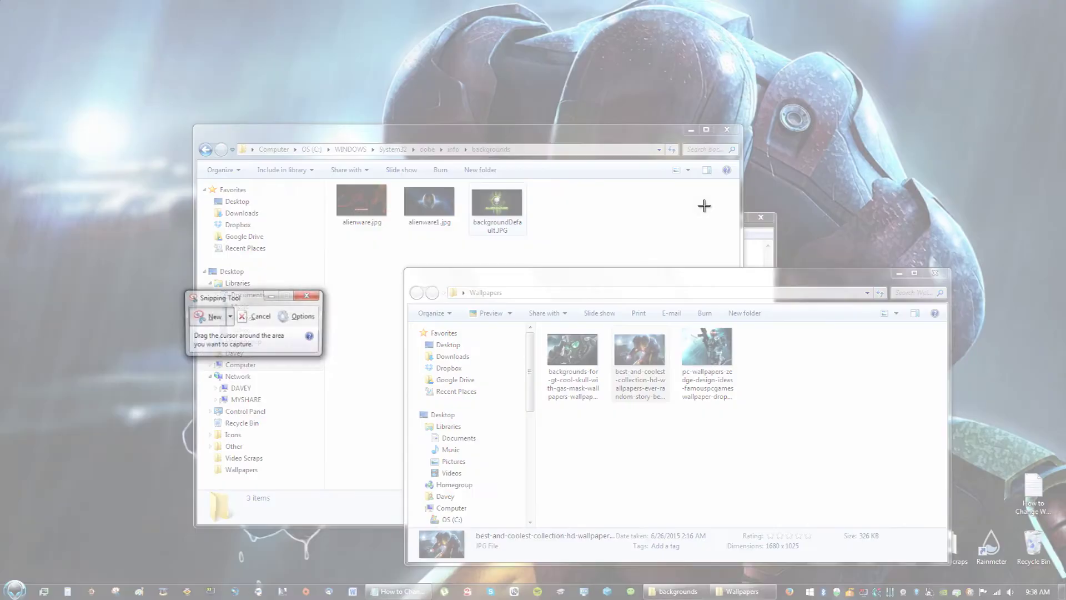
left_click(271, 296)
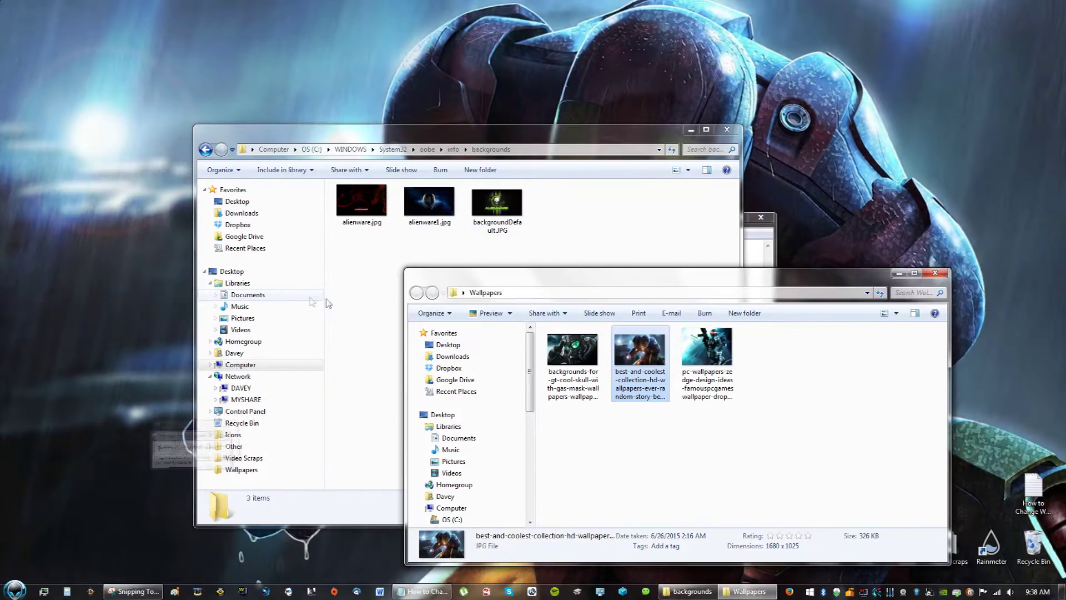
double_click(635, 360)
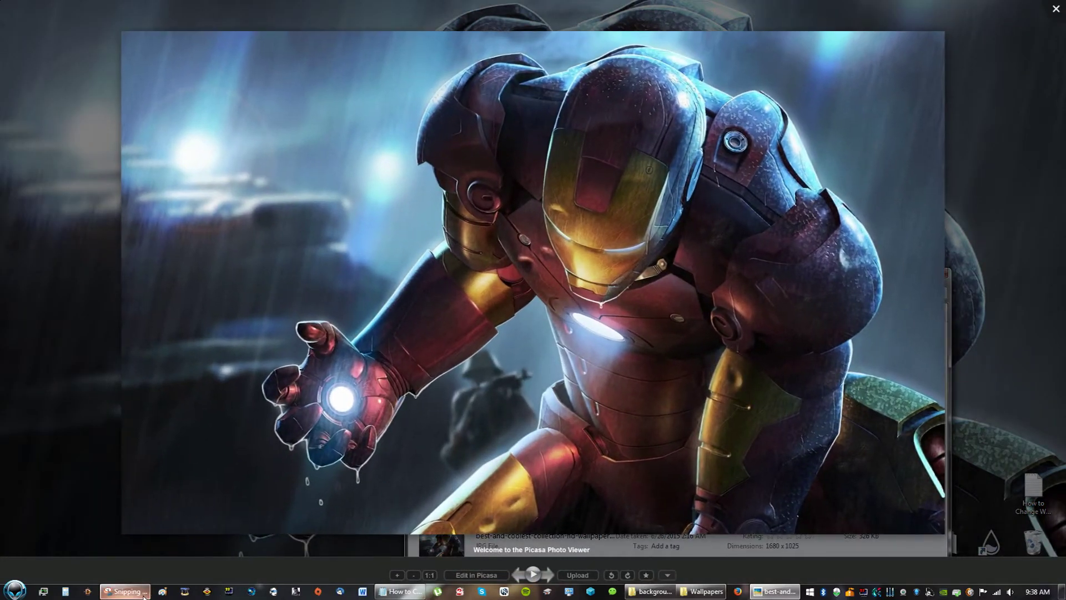
left_click(127, 591)
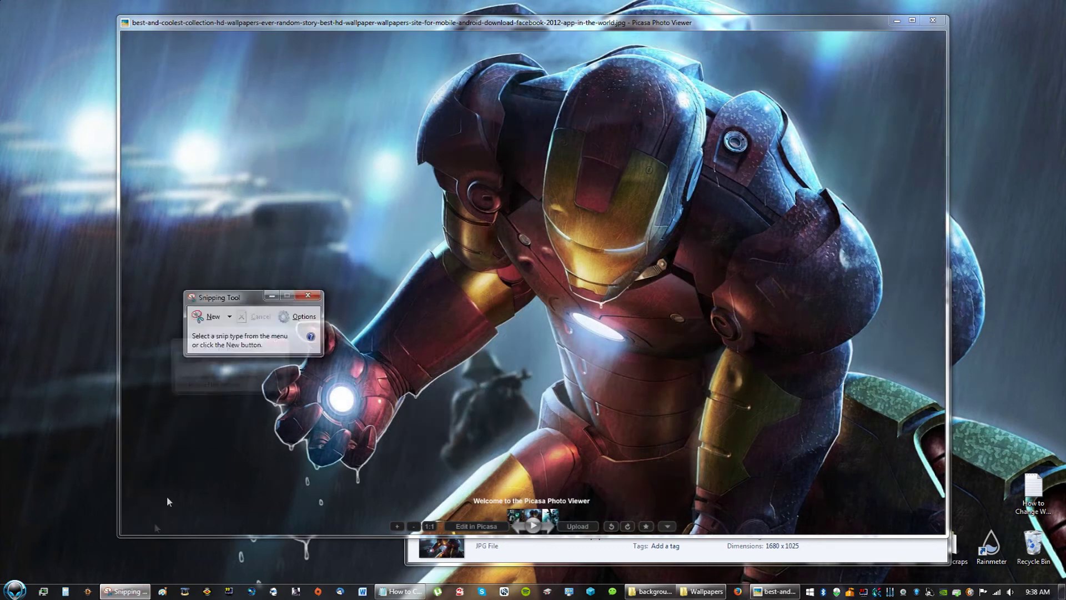
Snip the whole Iron Man image and save it to the Desktop as Capture.JPG
left_click(213, 322)
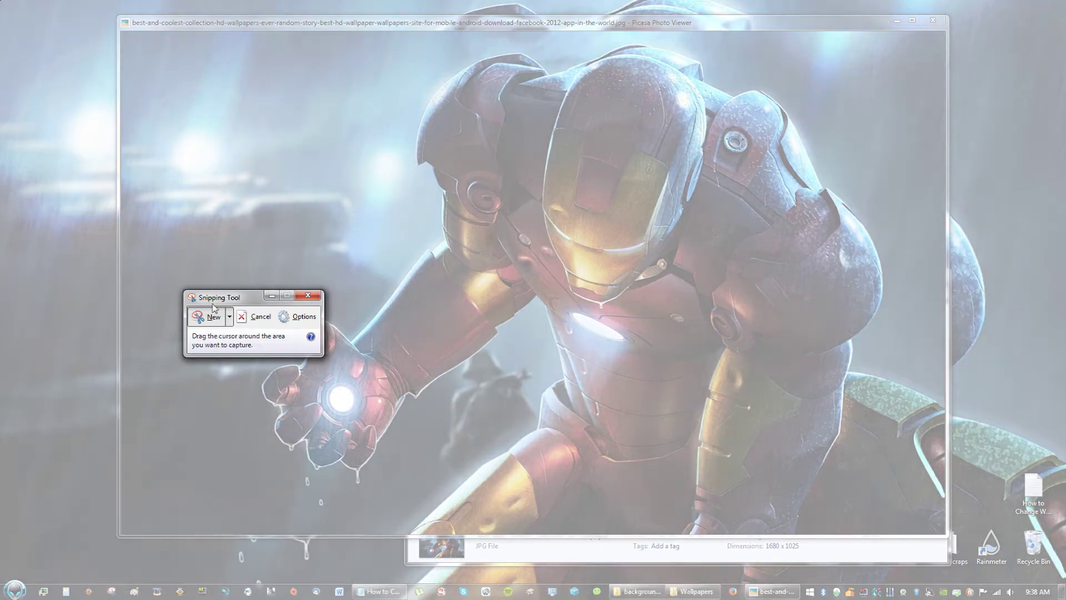
left_click_drag(122, 32, 946, 535)
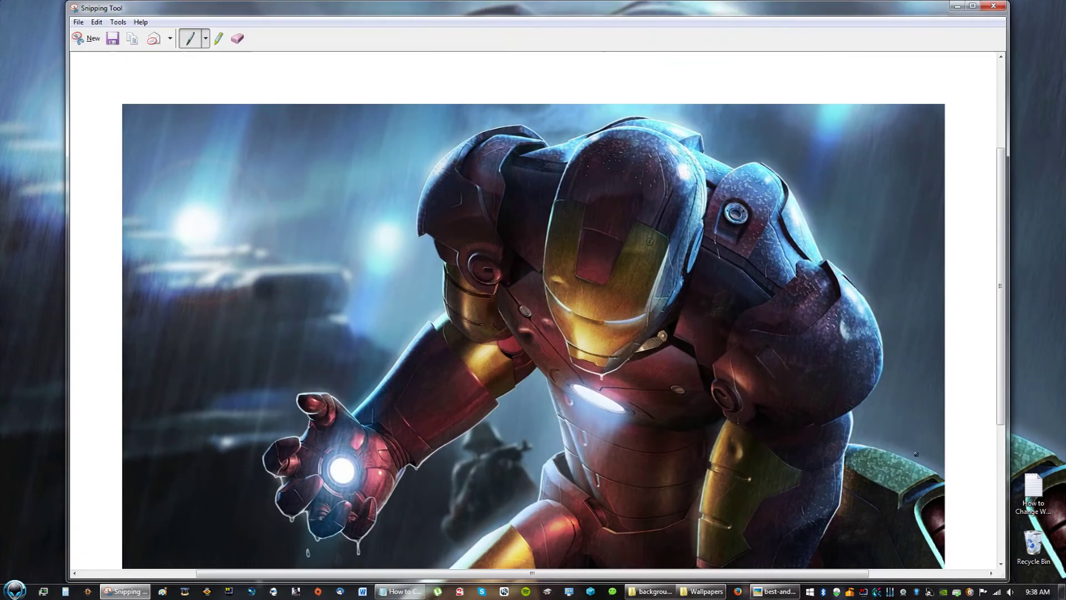
left_click(111, 40)
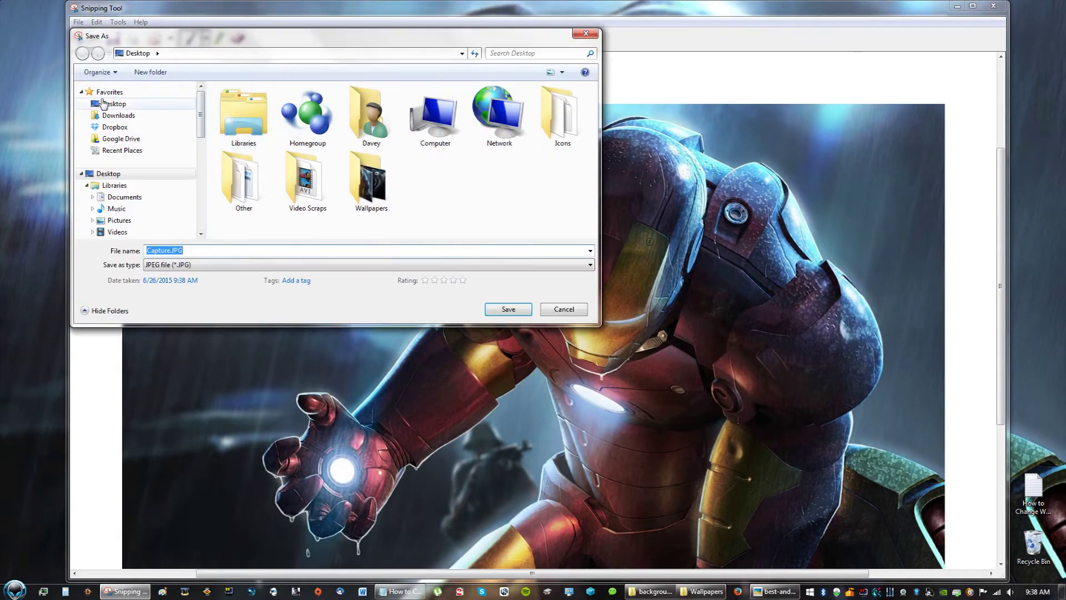
left_click(522, 315)
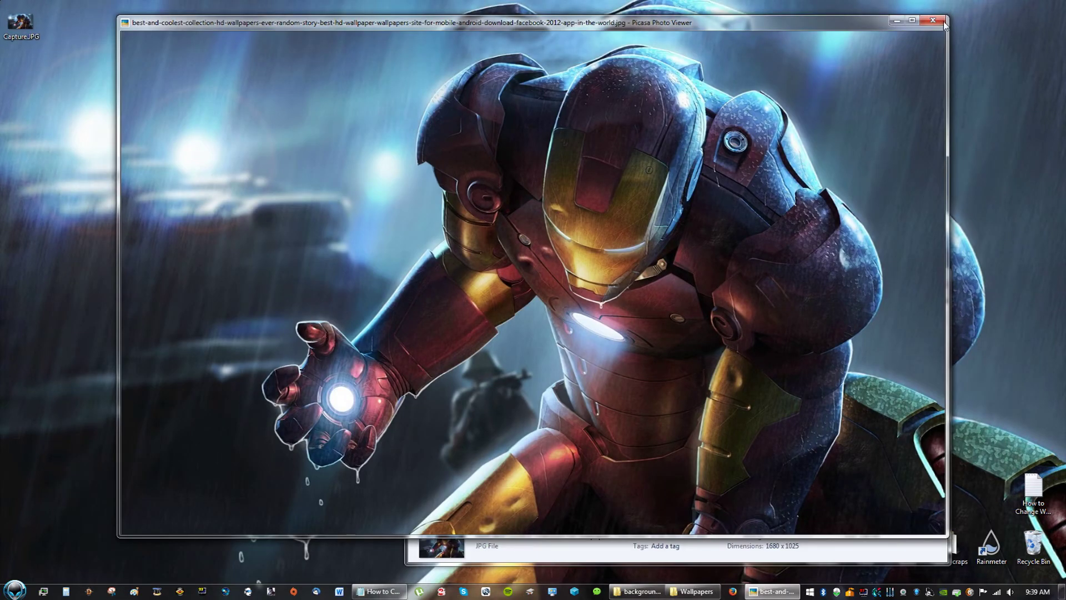
Move Capture.JPG to the desktop's top-right, confirm it is 158 KB, and close Wallpapers
left_click(942, 21)
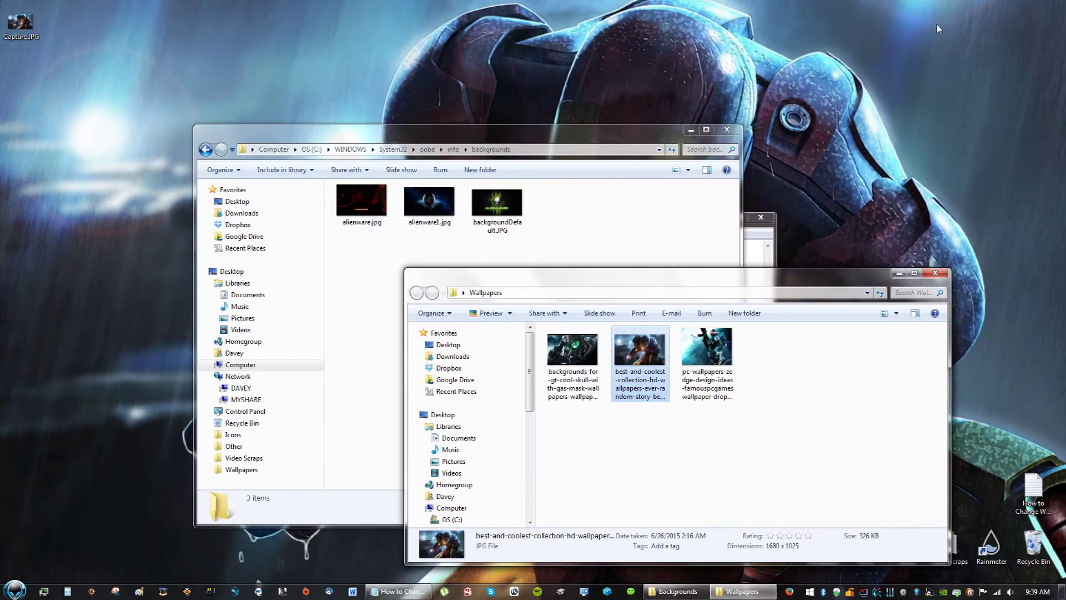
left_click_drag(29, 32, 911, 145)
right_click(910, 146)
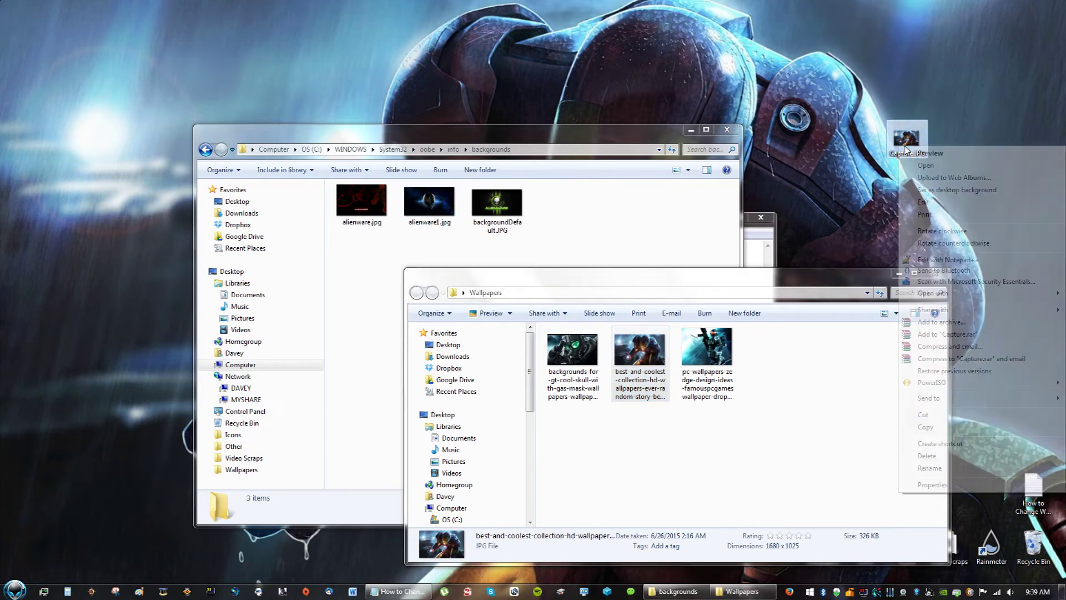
left_click(933, 485)
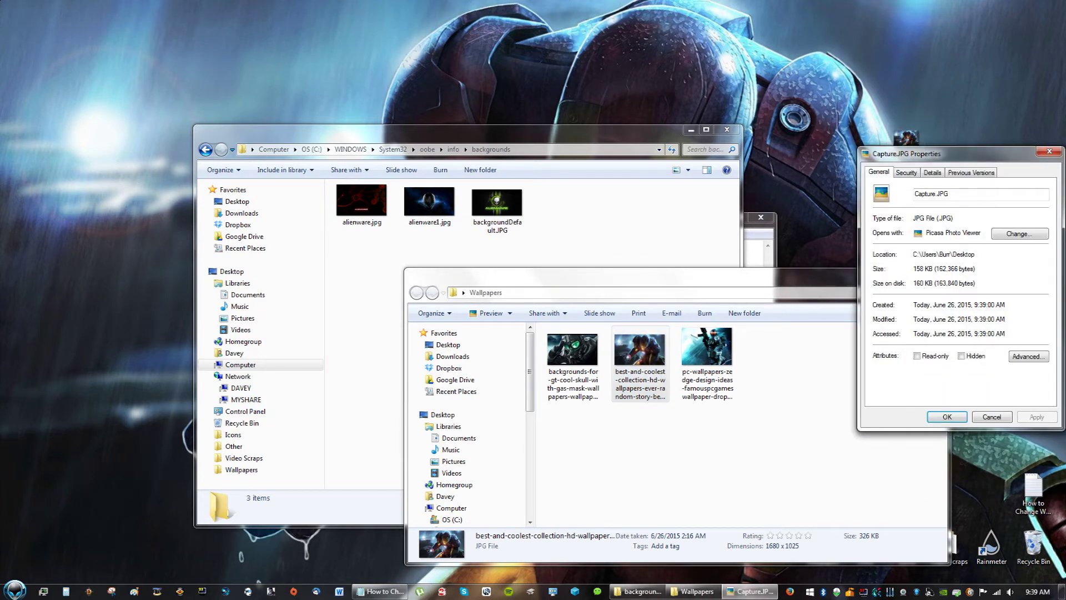
left_click(981, 417)
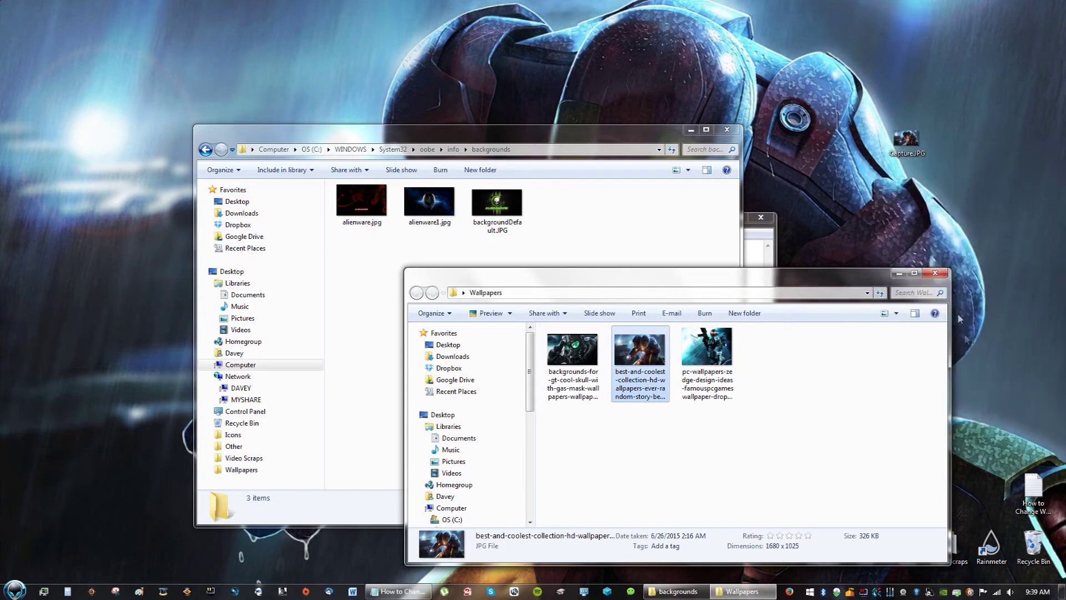
left_click(935, 273)
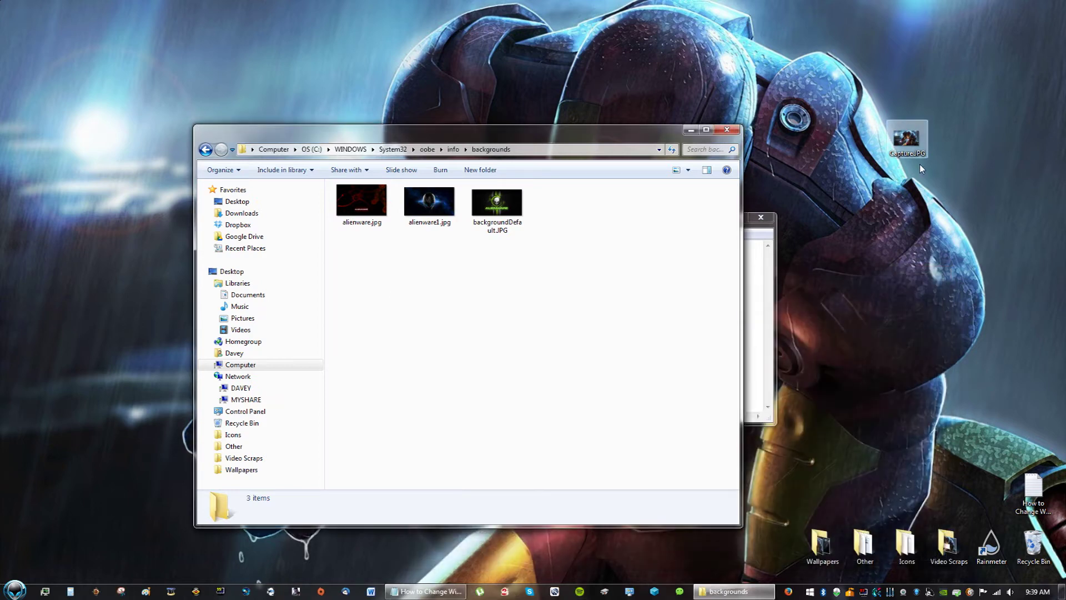
Move Capture.JPG from the desktop into the backgrounds folder and check its size
left_click_drag(919, 155, 600, 261)
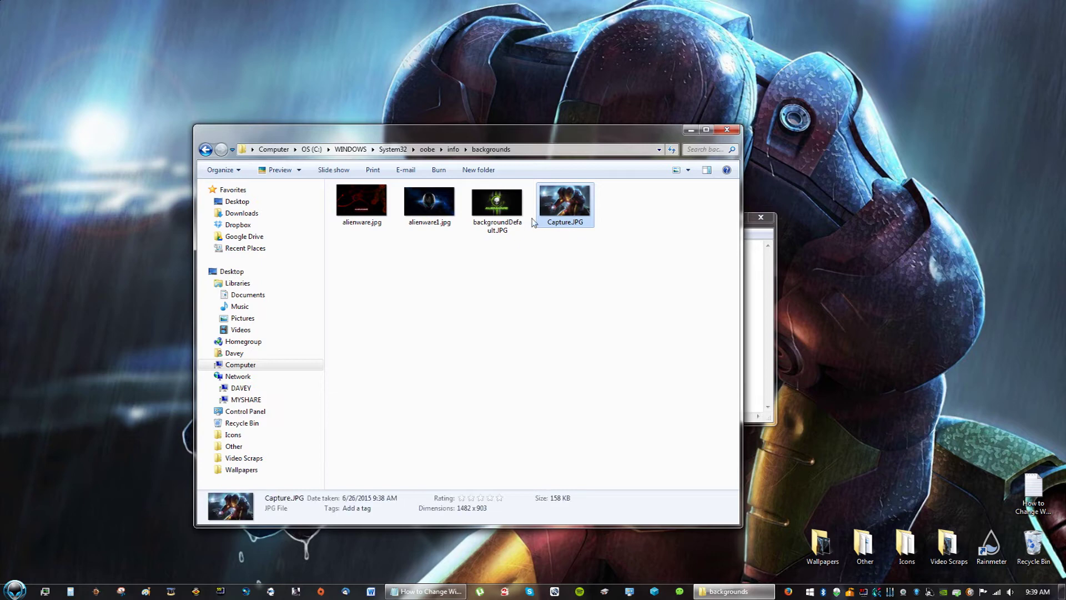
right_click(562, 215)
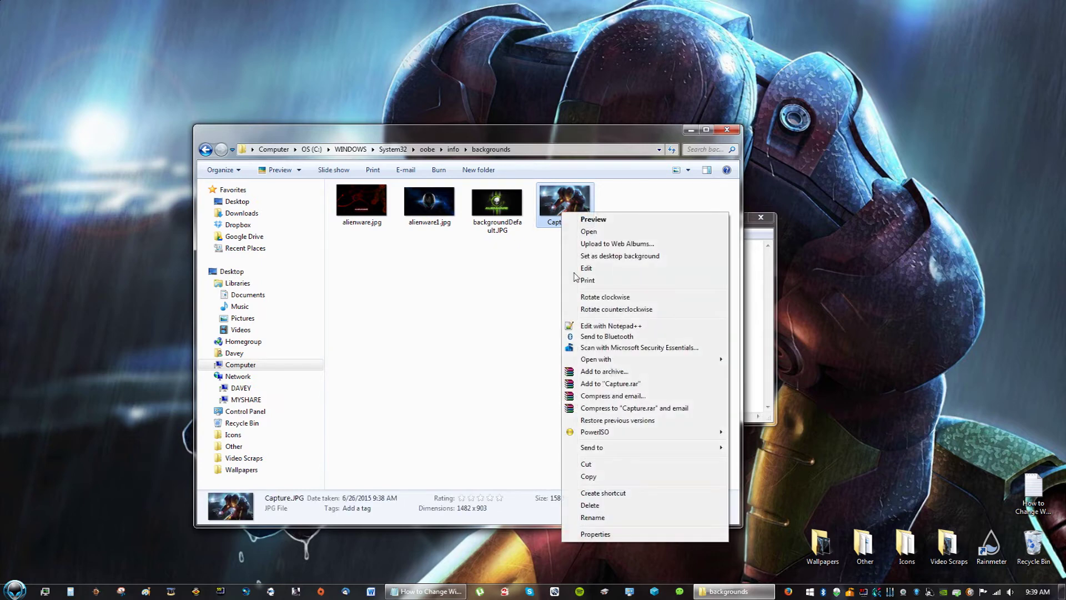
left_click(631, 535)
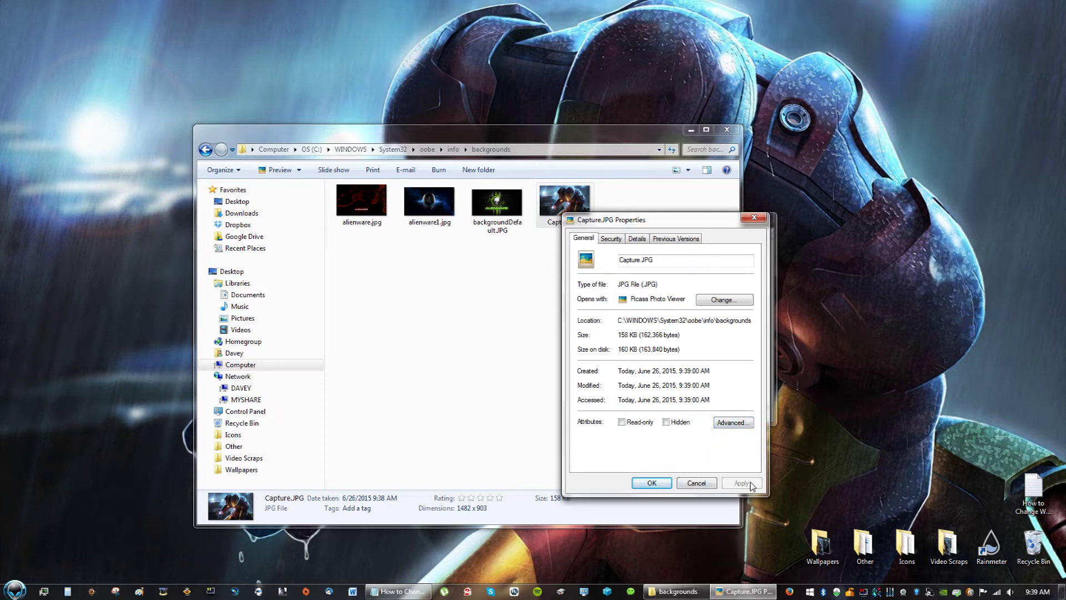
left_click(652, 483)
left_click(557, 360)
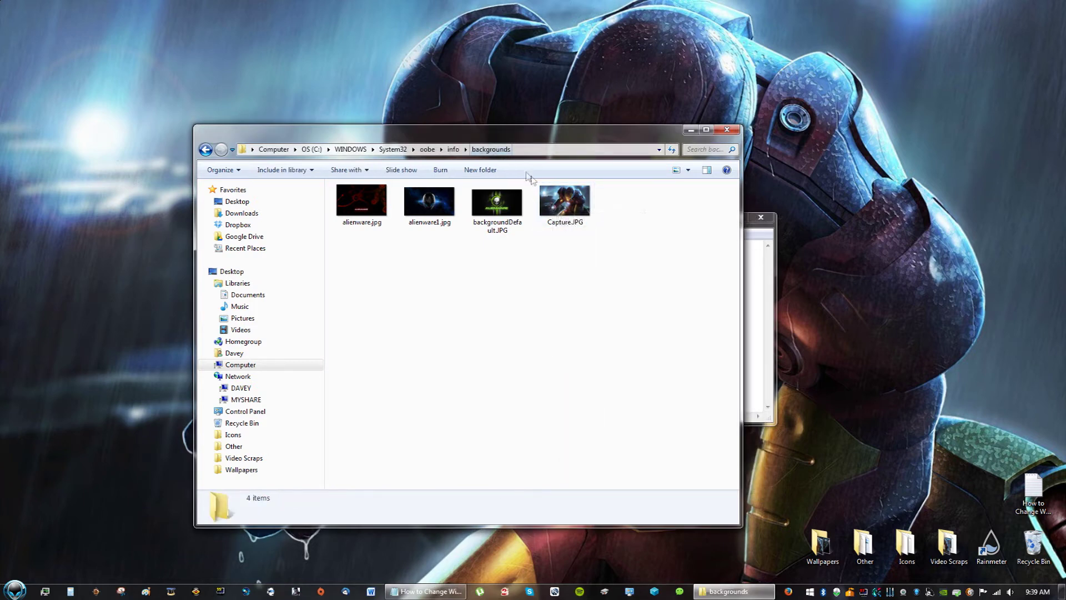
Recheck Capture.JPG's size, then select backgroundDefault.JPG to see its 166 KB details
right_click(556, 207)
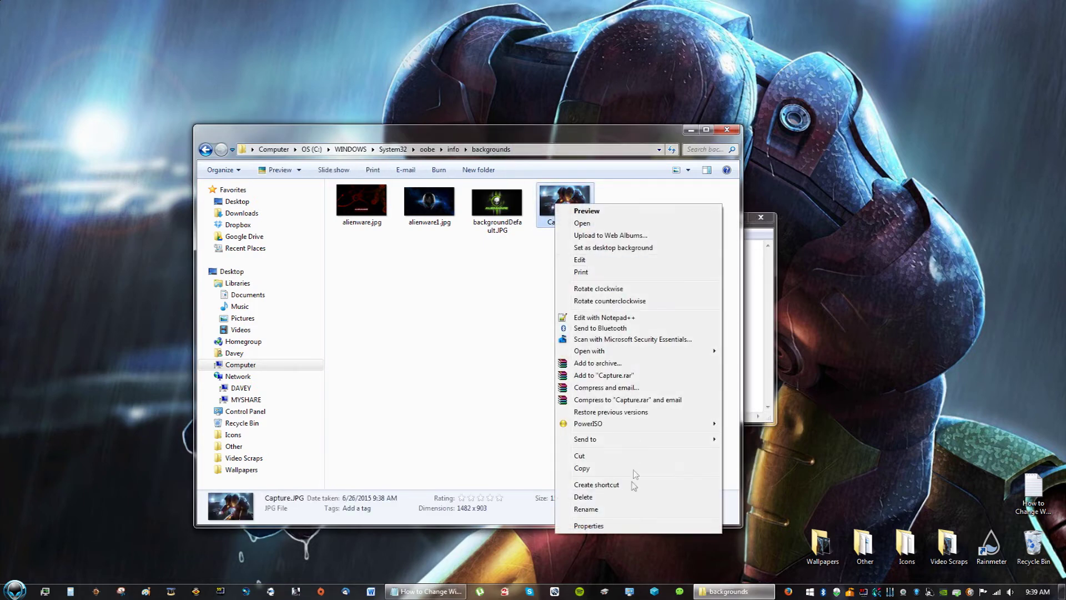
left_click(621, 527)
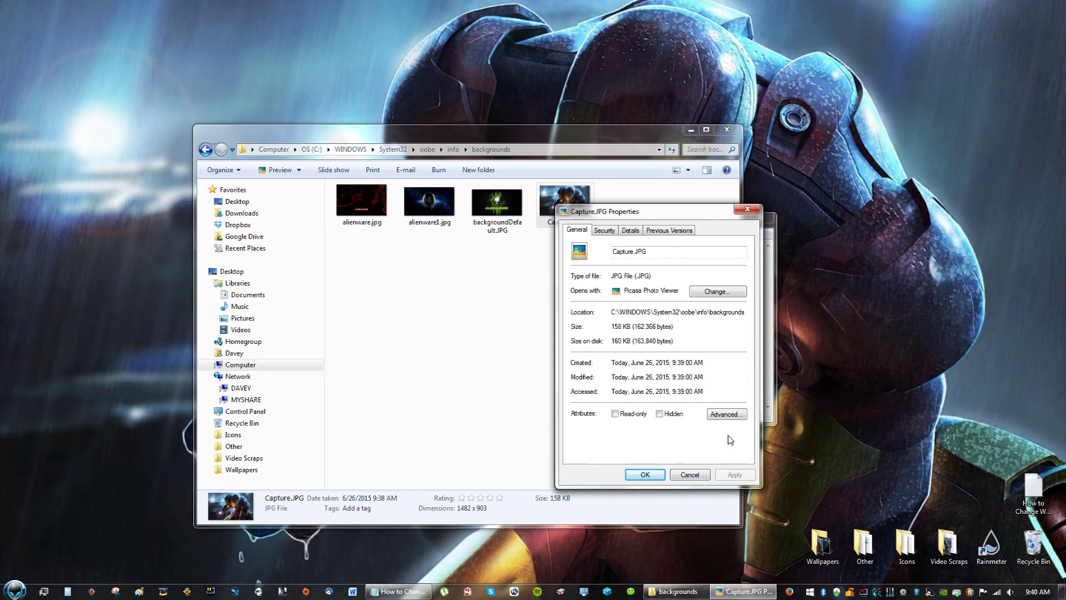
left_click(645, 475)
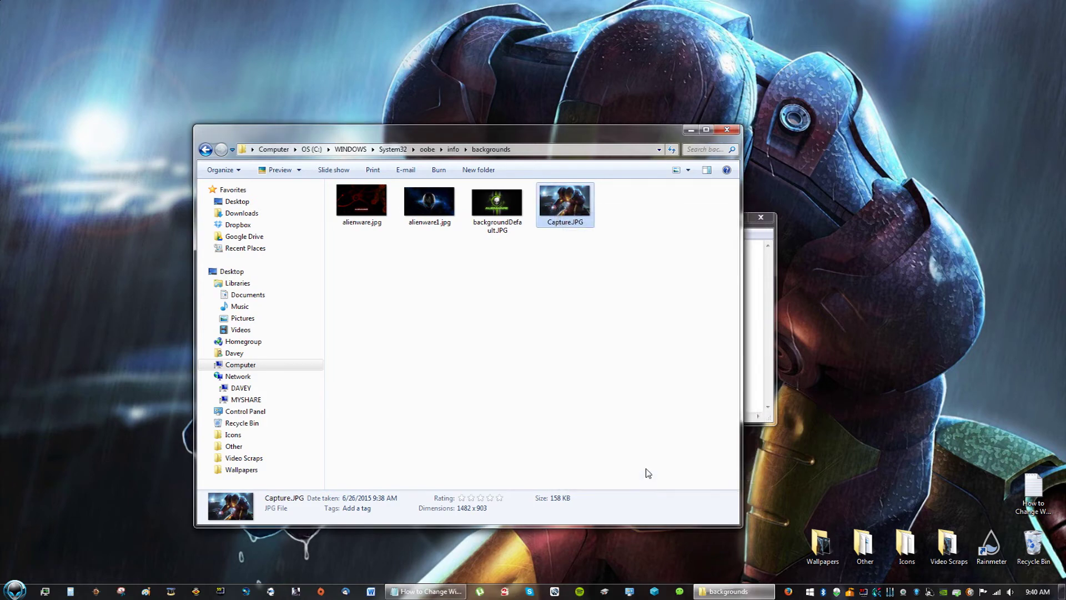
left_click(498, 228)
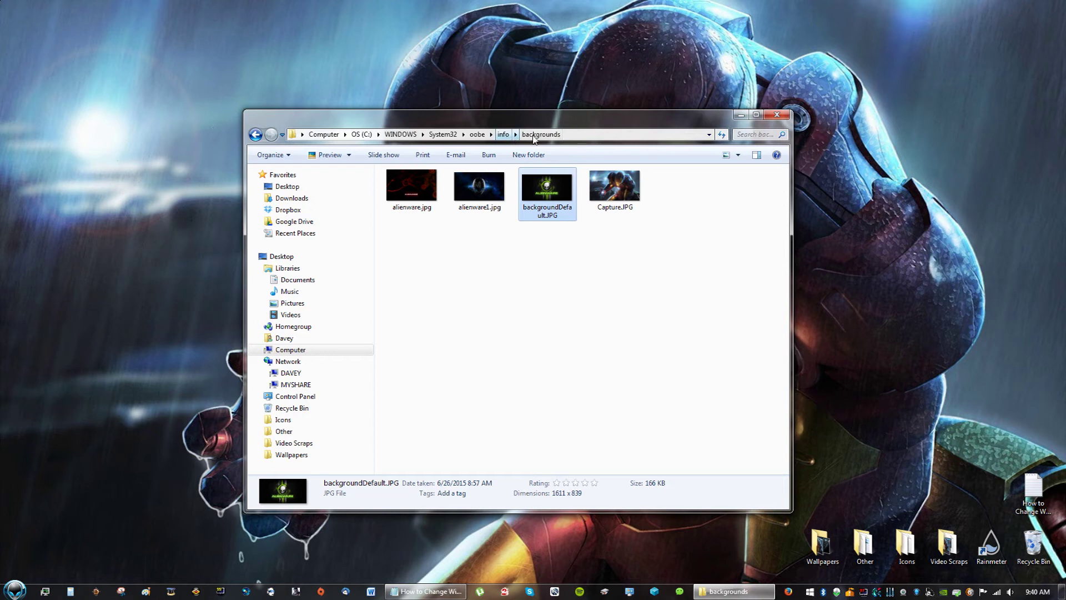
left_click(573, 240)
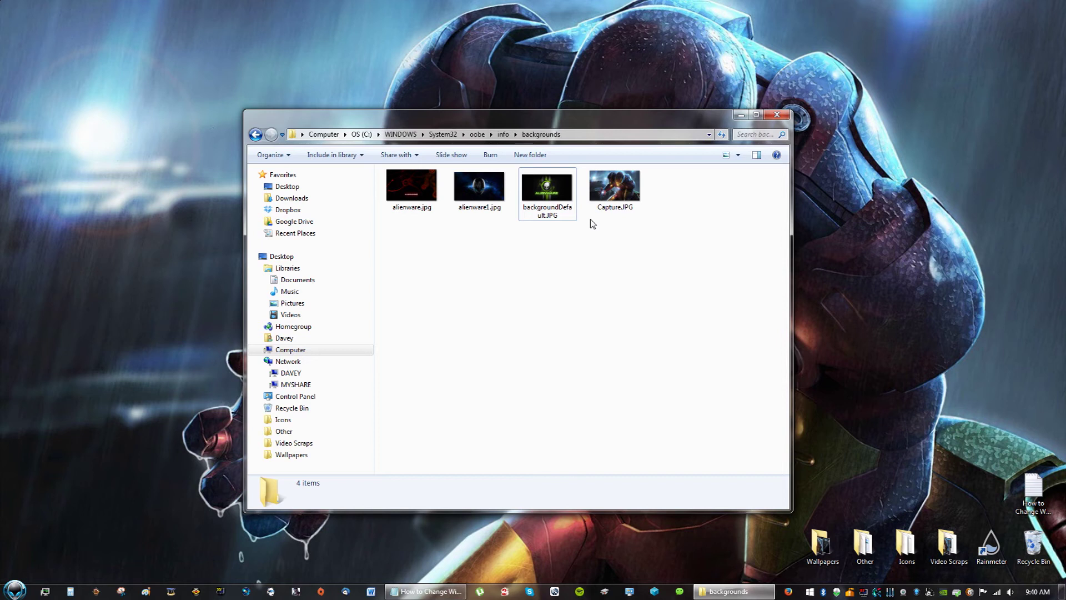
left_click_drag(614, 188, 866, 200)
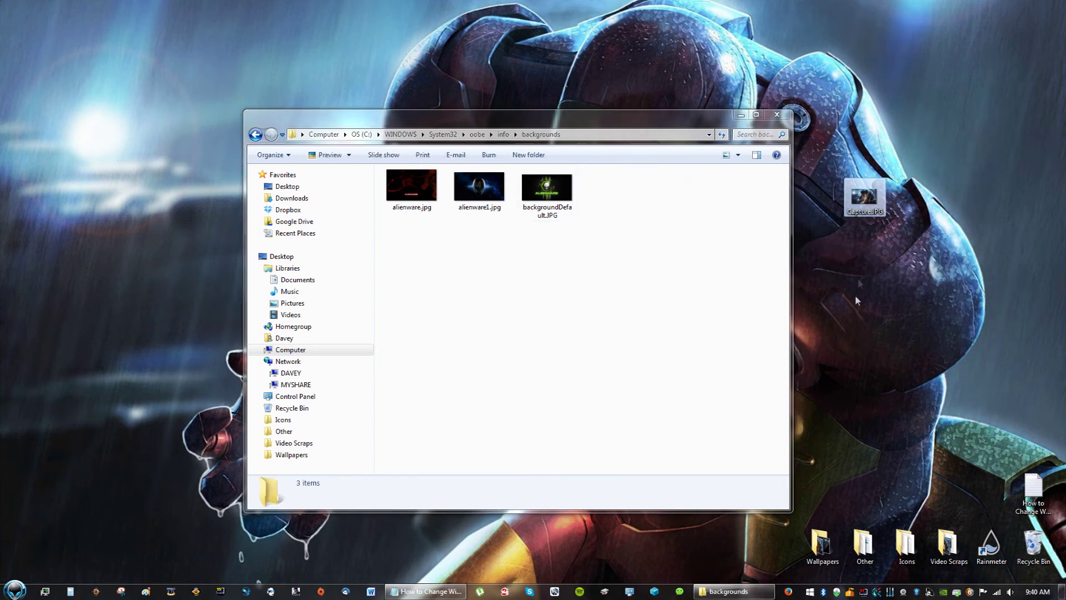
double_click(867, 204)
key("alt+F4")
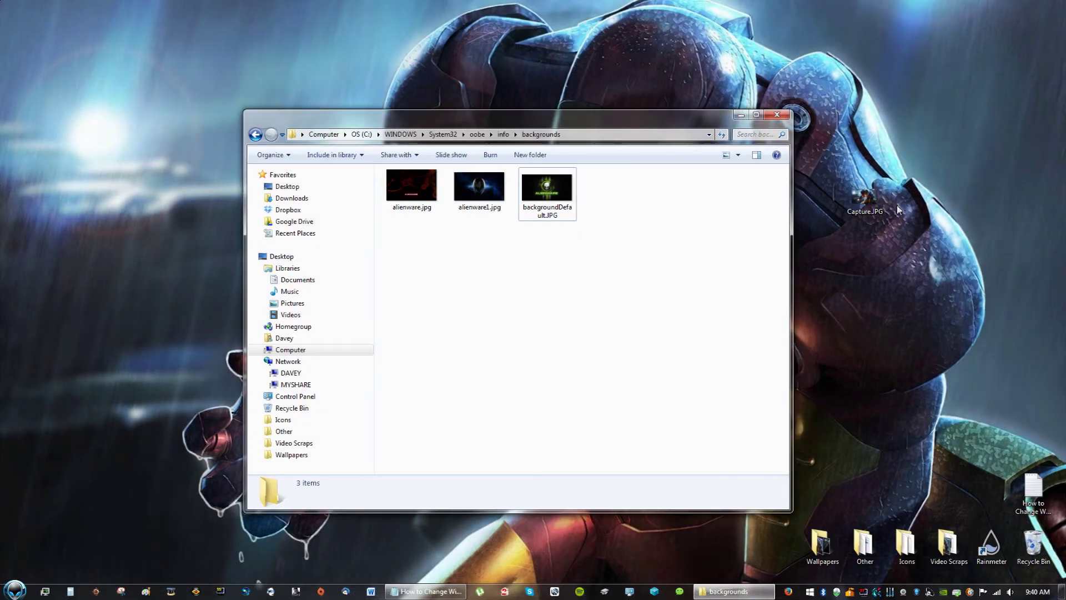
left_click_drag(865, 200, 661, 214)
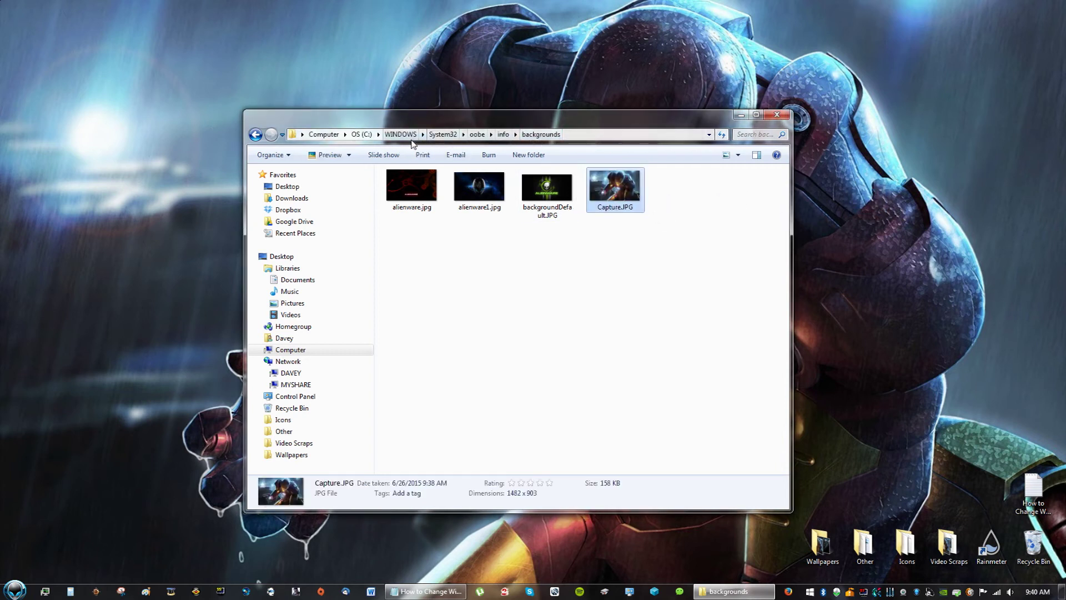
left_click(628, 242)
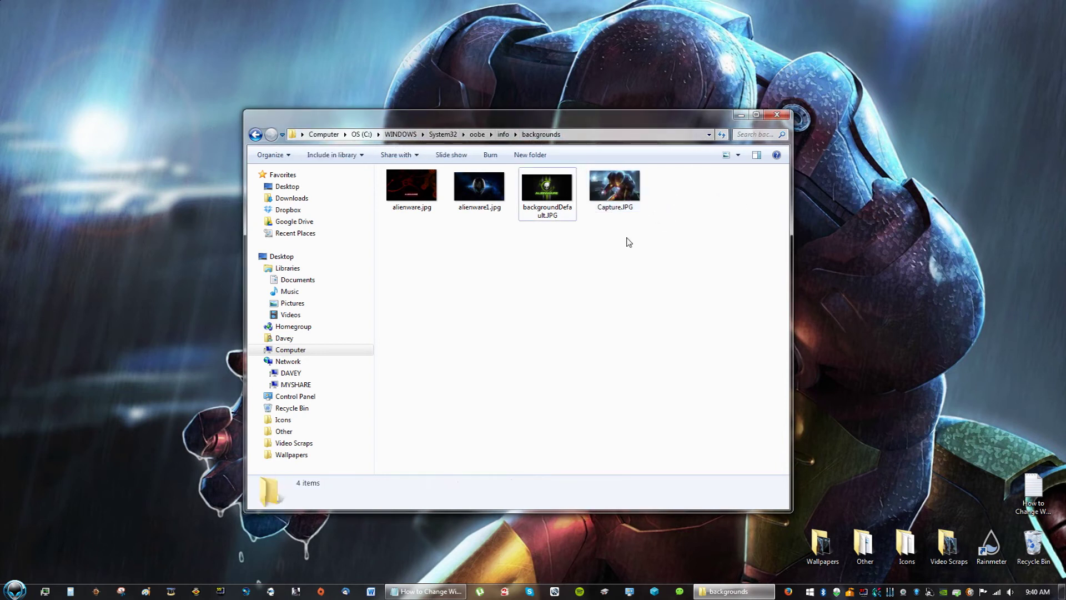
Rename the old backgroundDefault.JPG to Alienware2.JPG
left_click(541, 195)
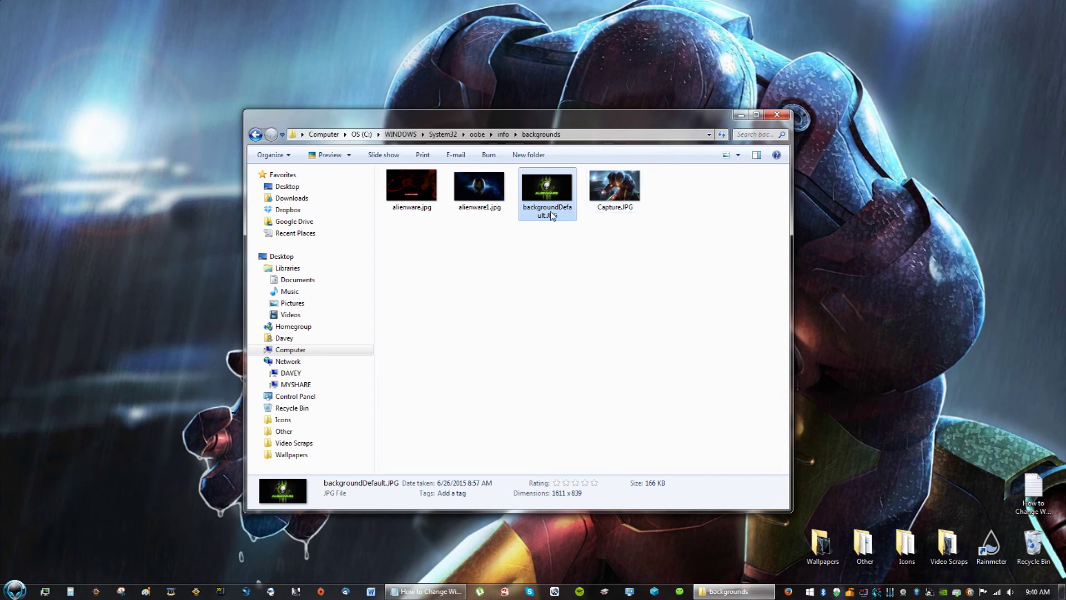
right_click(553, 216)
left_click(599, 518)
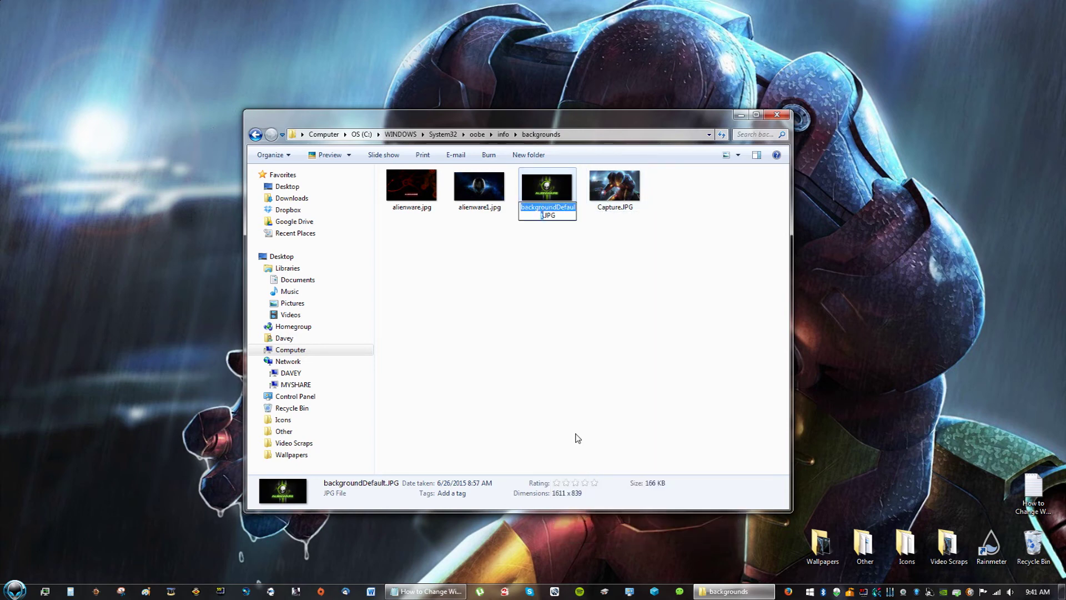
type("Alienware")
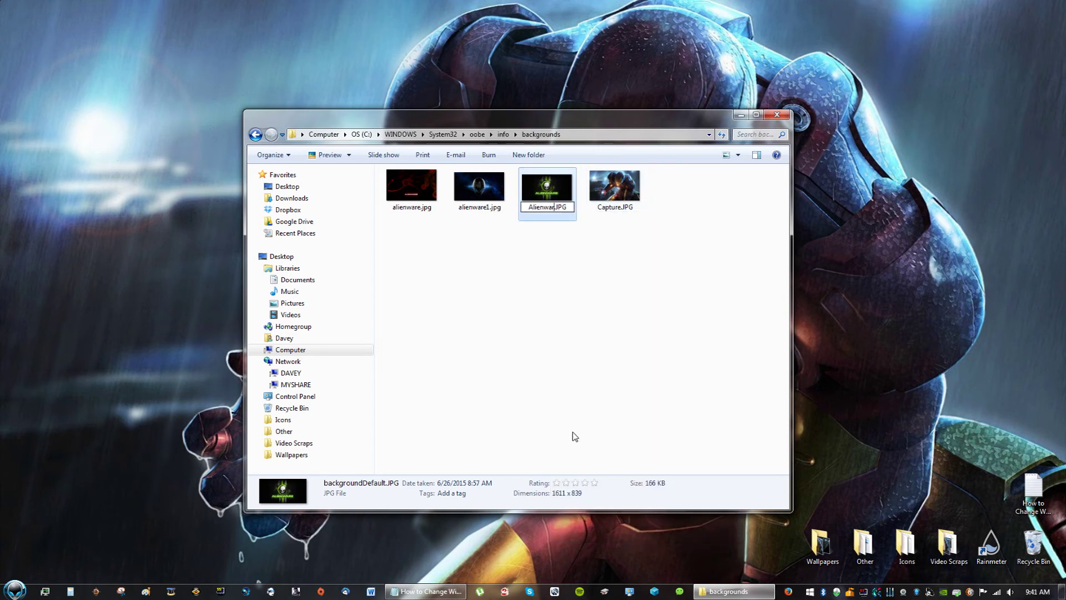
type("3")
key("Return")
Start renaming Capture.JPG to backgroundDefault
right_click(621, 198)
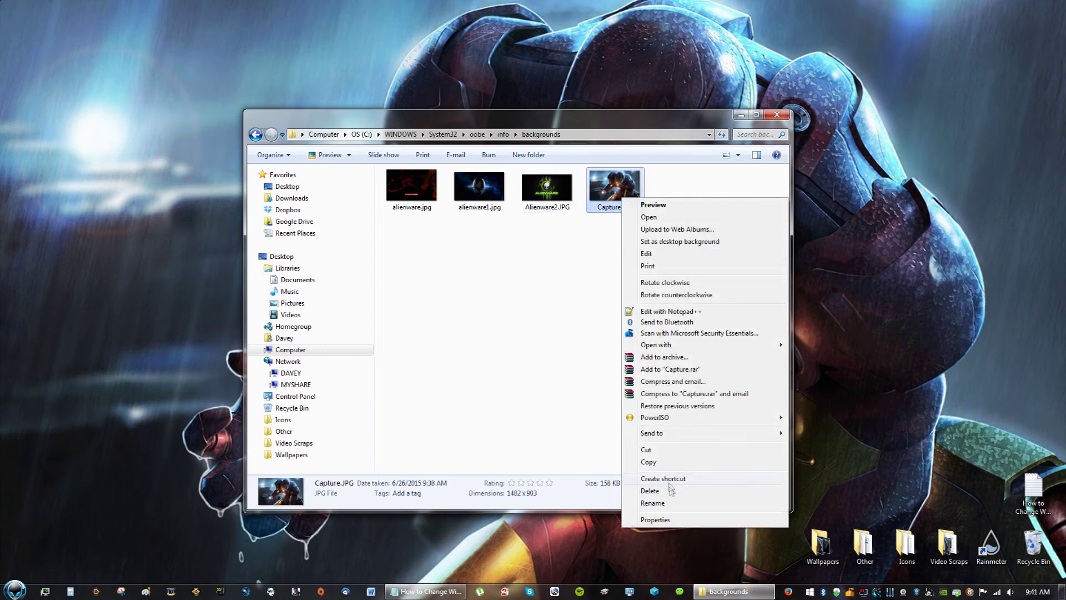
left_click(666, 503)
type("default")
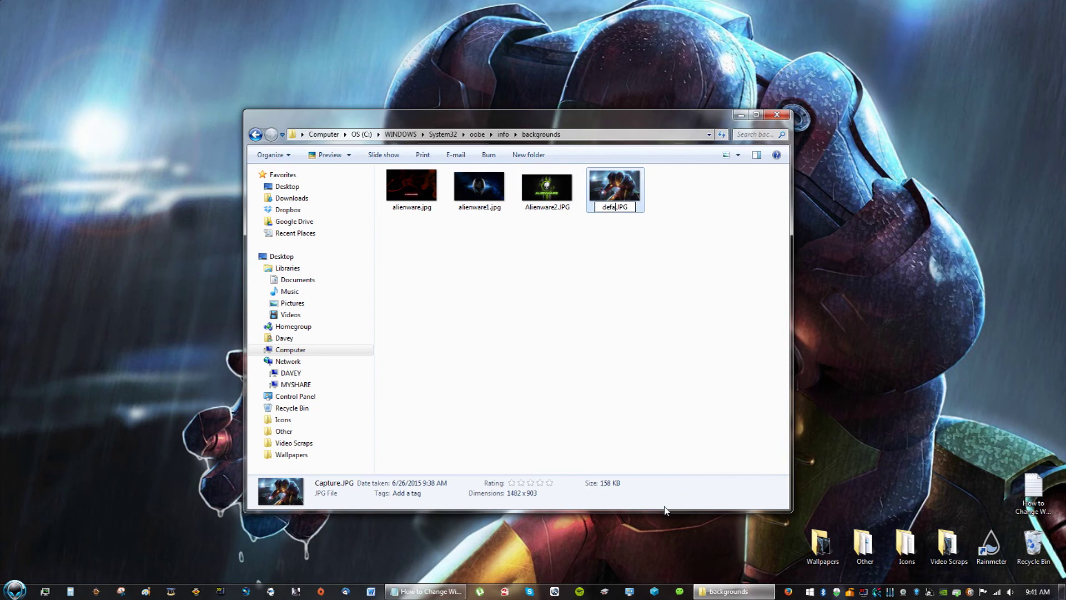
key("BackSpace")
key("BackSpace")
key("BackSpace")
key("BackSpace")
key("BackSpace")
key("BackSpace")
key("BackSpace")
type("backgroundDe")
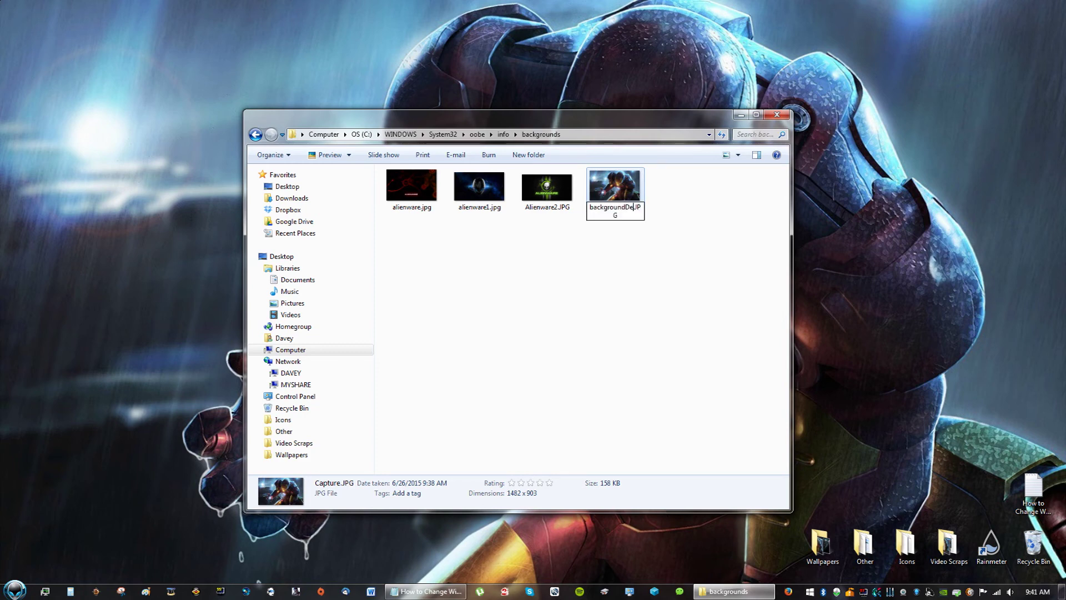
type("fault")
Commit the backgroundDefault.JPG rename, glance at the notes, and verify the new file's details
left_click(619, 320)
left_click(425, 591)
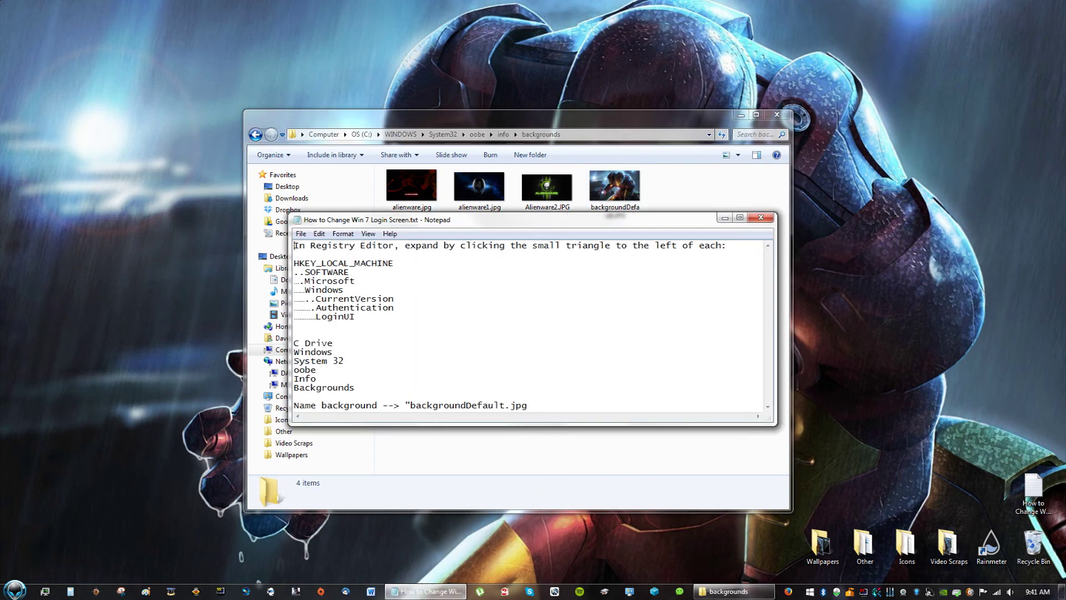
left_click(724, 218)
left_click(618, 214)
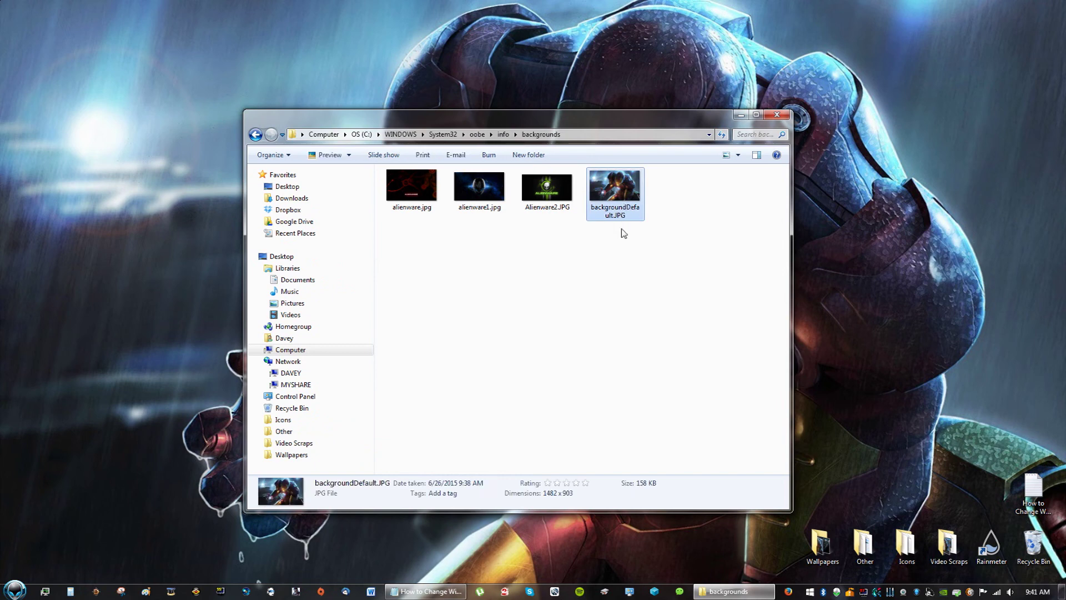
left_click(588, 272)
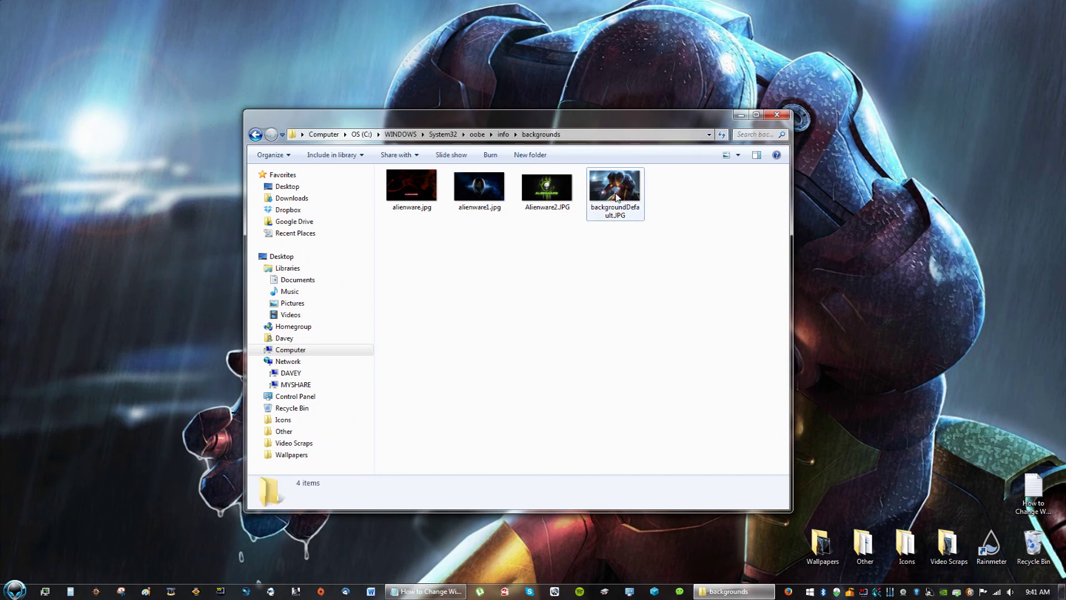
mouse_move(618, 197)
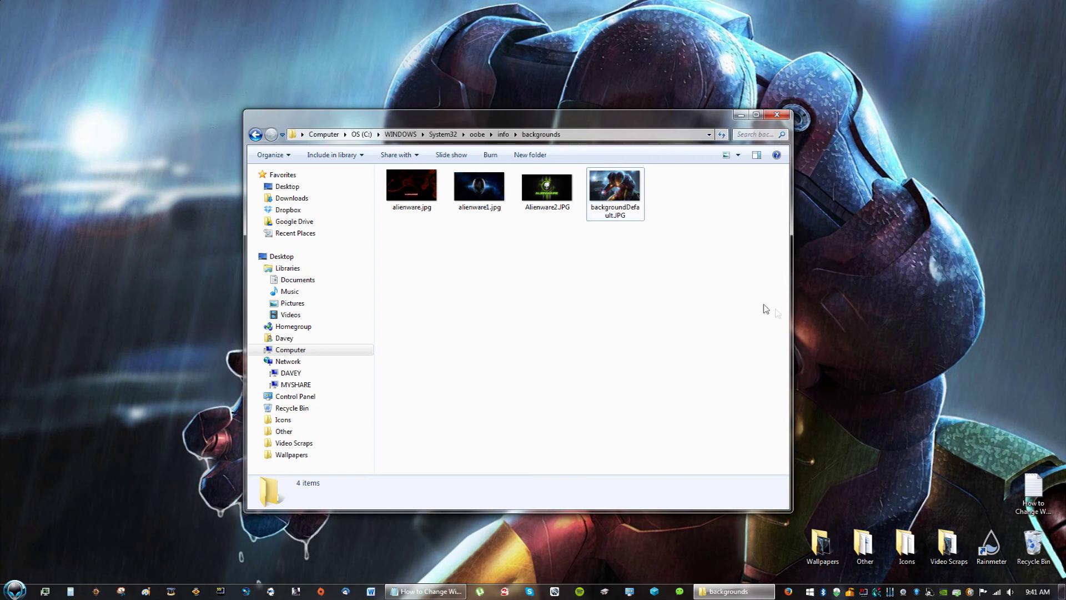